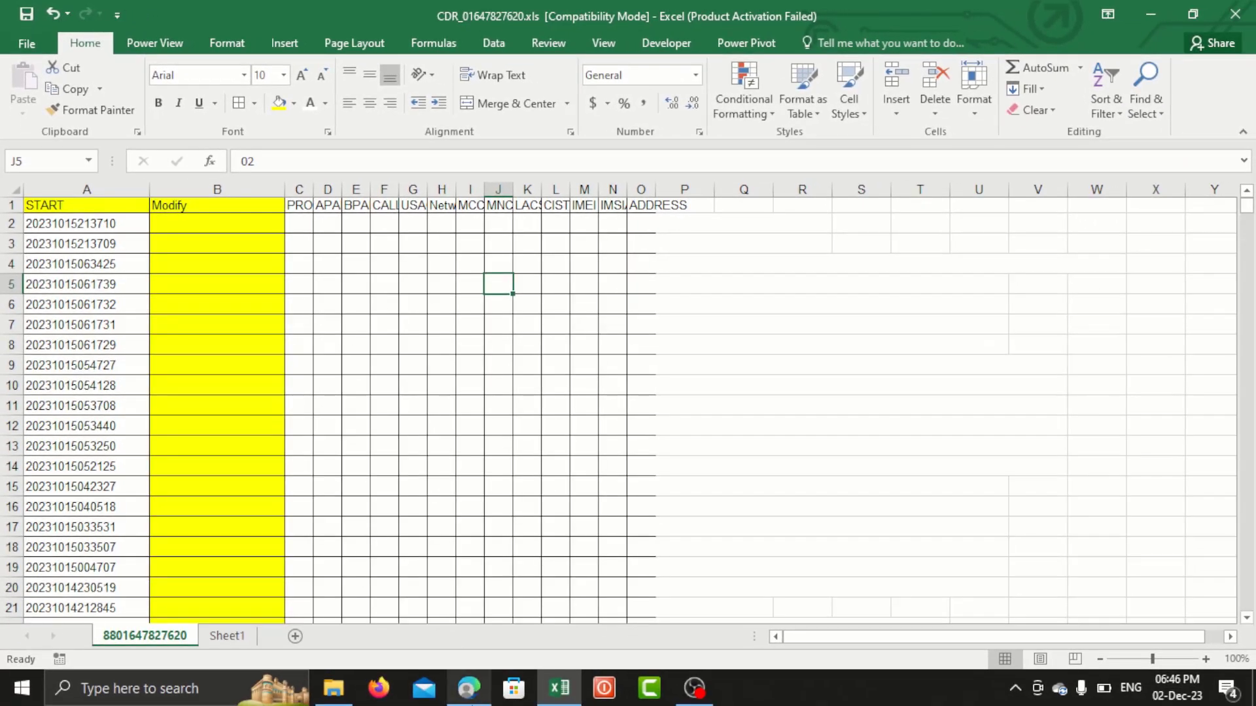
pyautogui.click(471, 698)
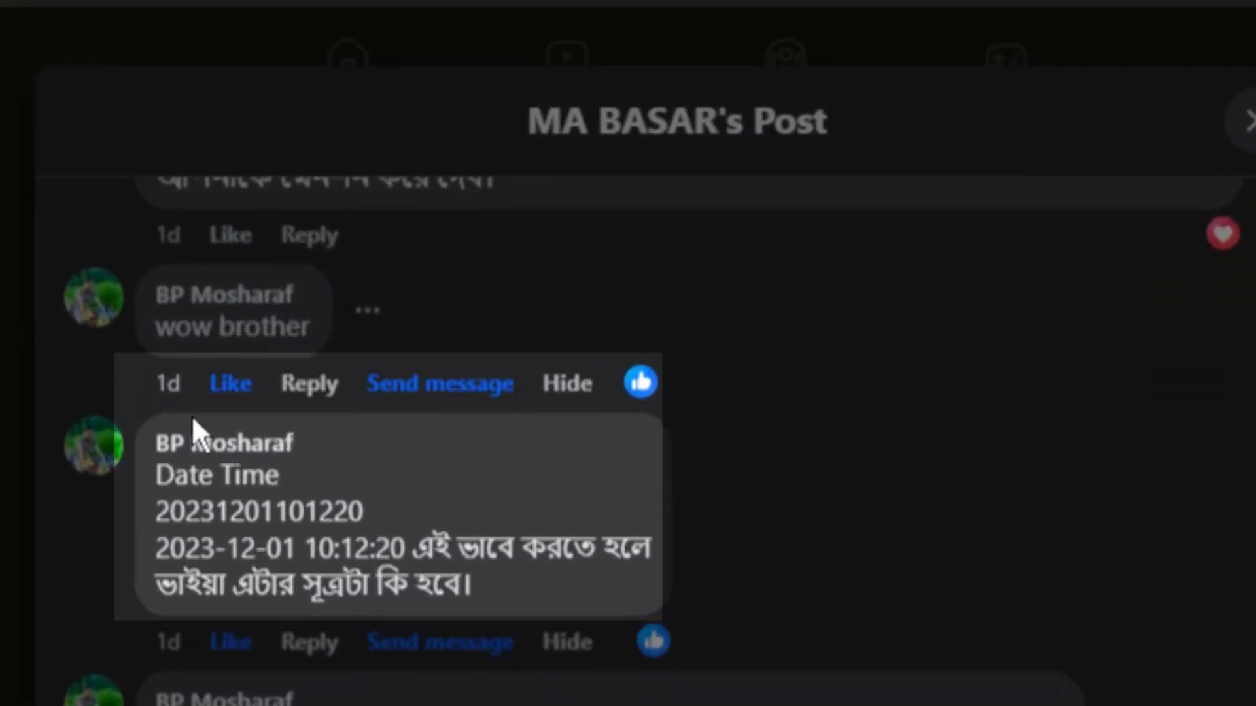
pyautogui.moveTo(157, 513); pyautogui.dragTo(181, 515)
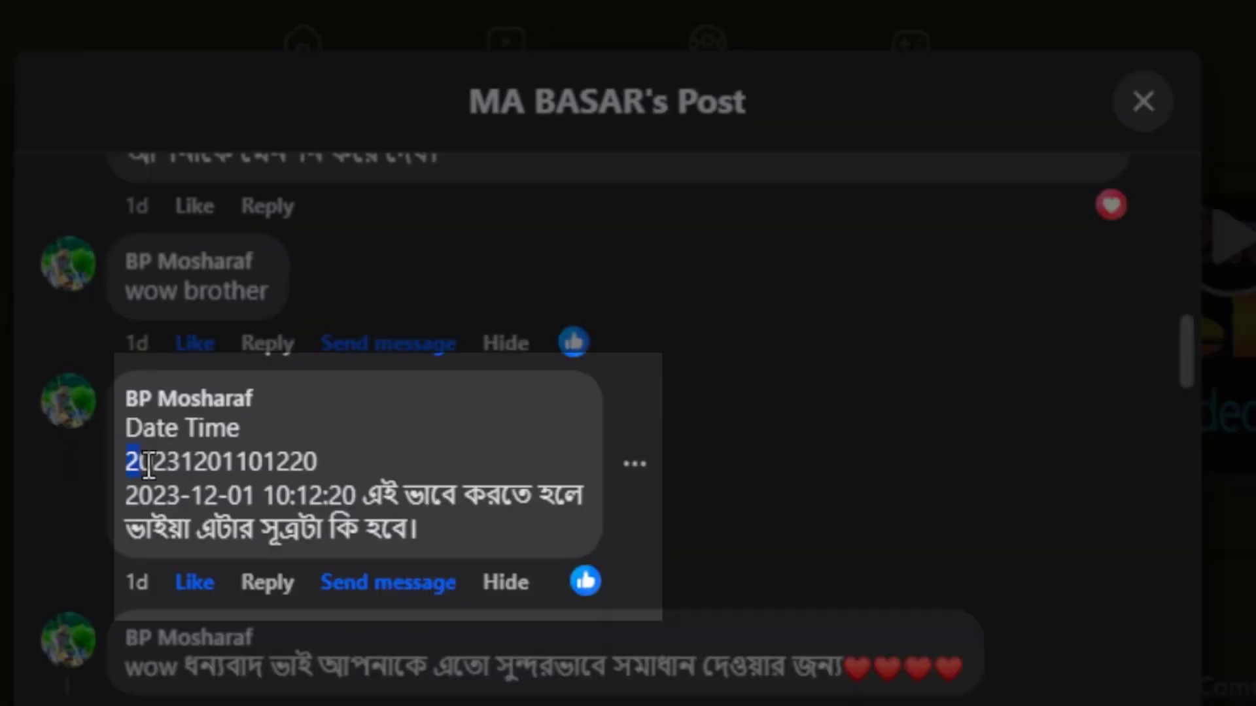
pyautogui.moveTo(148, 466); pyautogui.dragTo(319, 466)
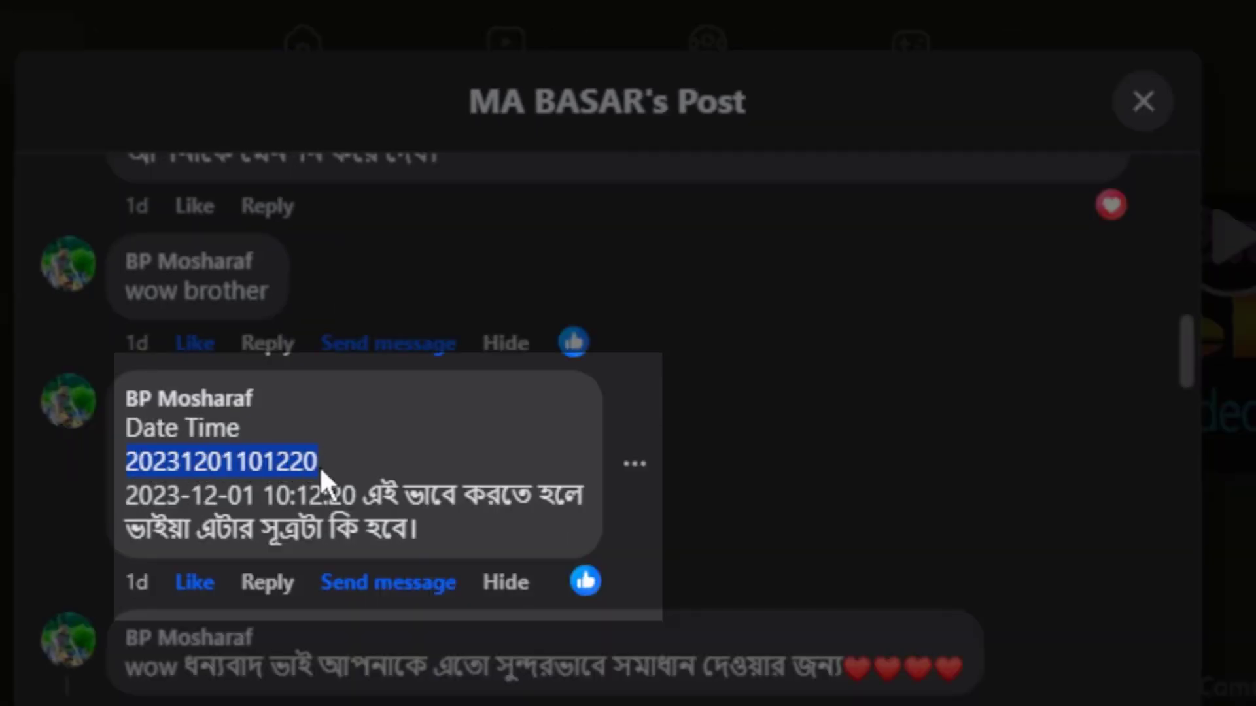
pyautogui.moveTo(143, 495); pyautogui.dragTo(482, 494)
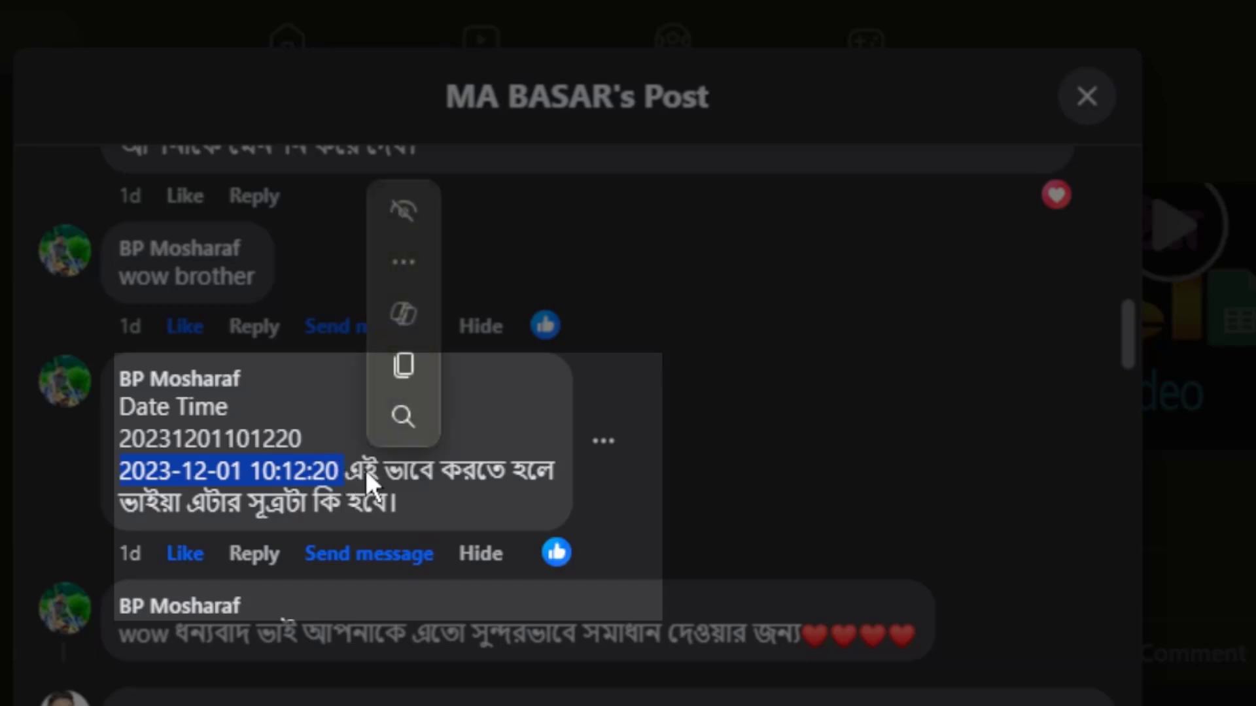
pyautogui.click(371, 470)
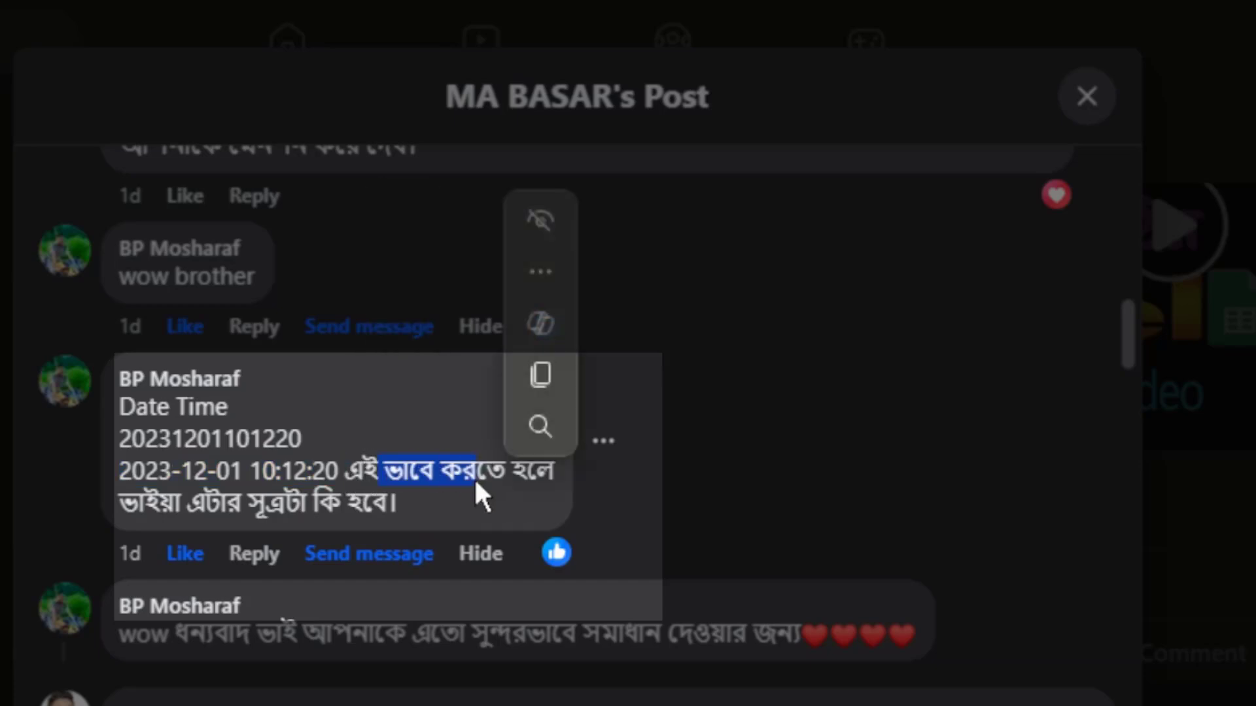
pyautogui.doubleClick(316, 502)
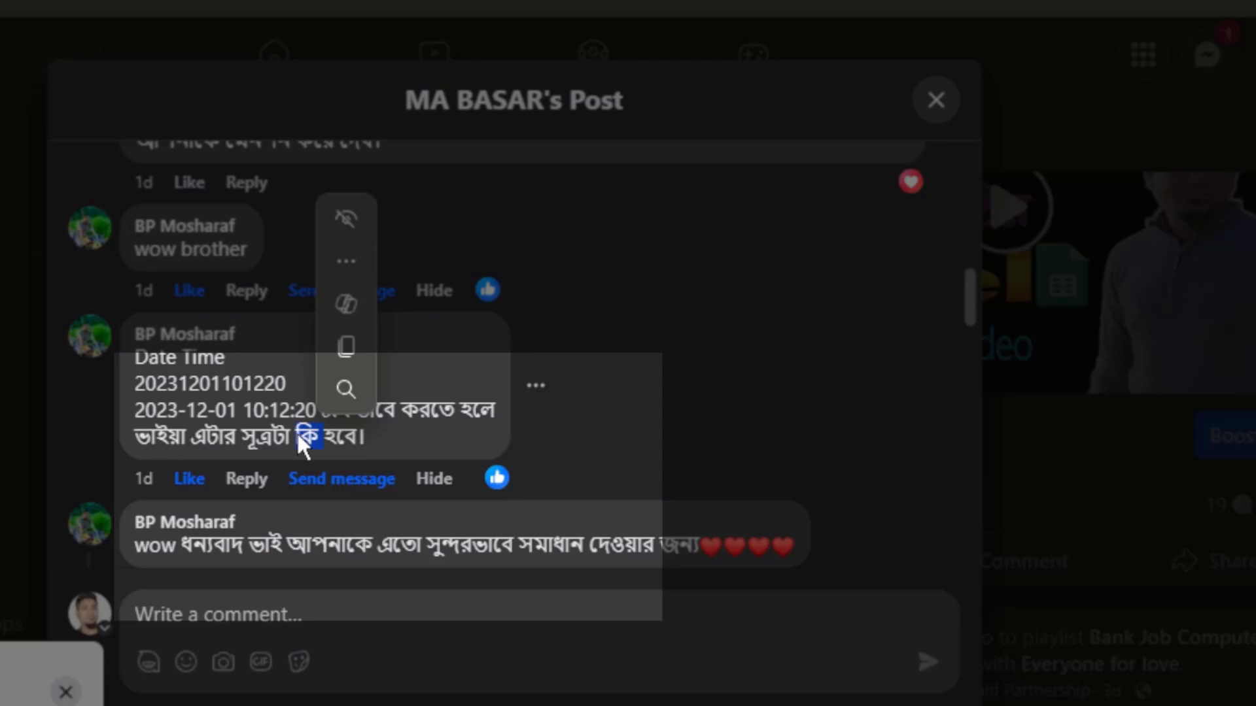
pyautogui.click(297, 432)
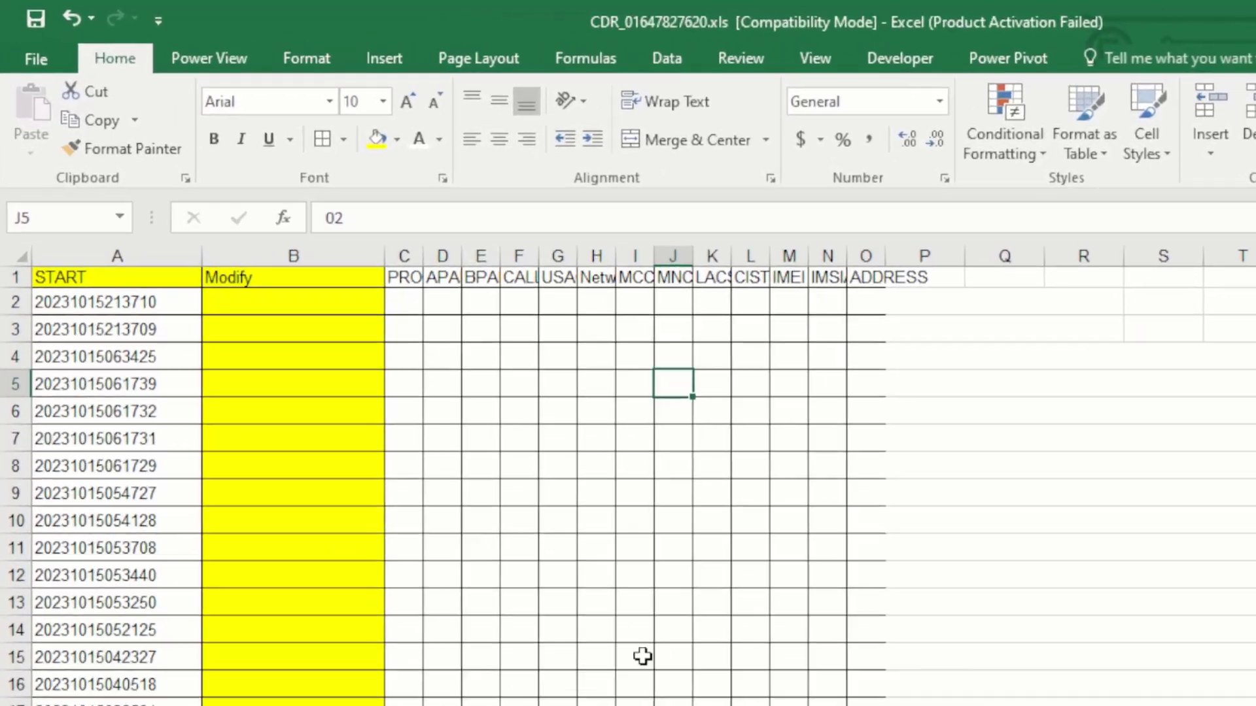
# Step: Compare the START value in A2 and the empty Modify cell B2 with the date-time format requested in the browser comment
pyautogui.click(643, 656)
pyautogui.click(112, 307)
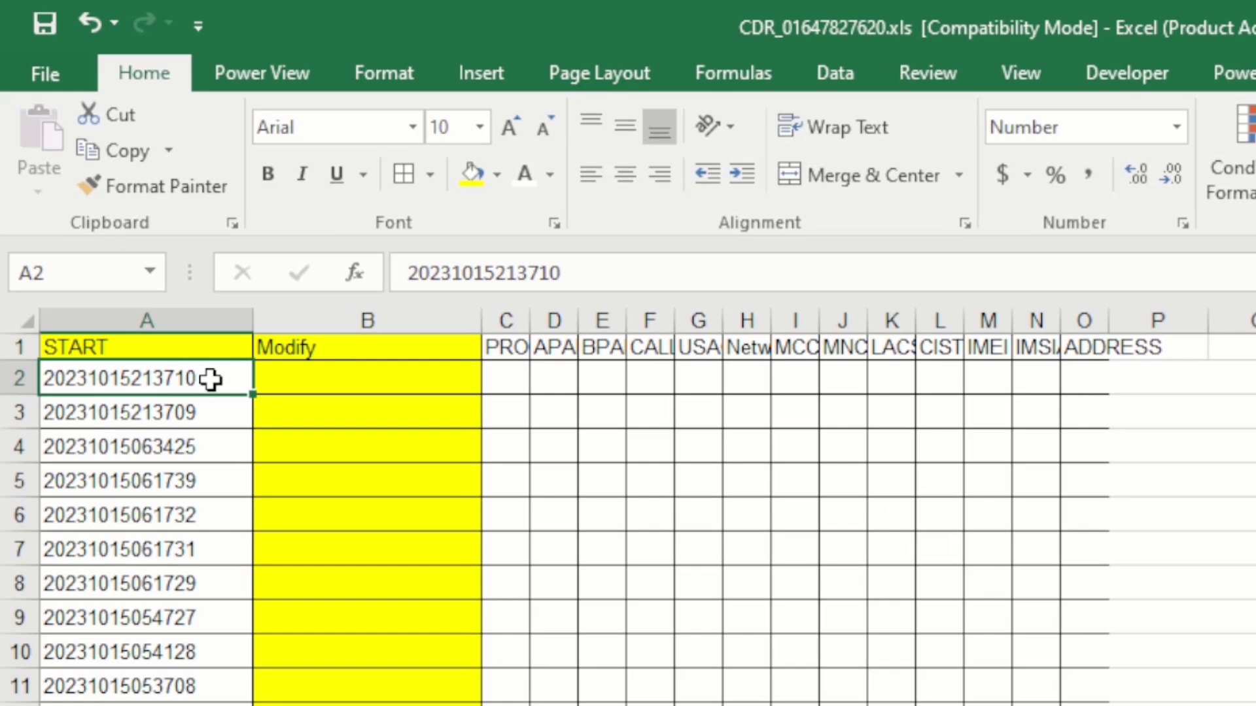
pyautogui.click(356, 383)
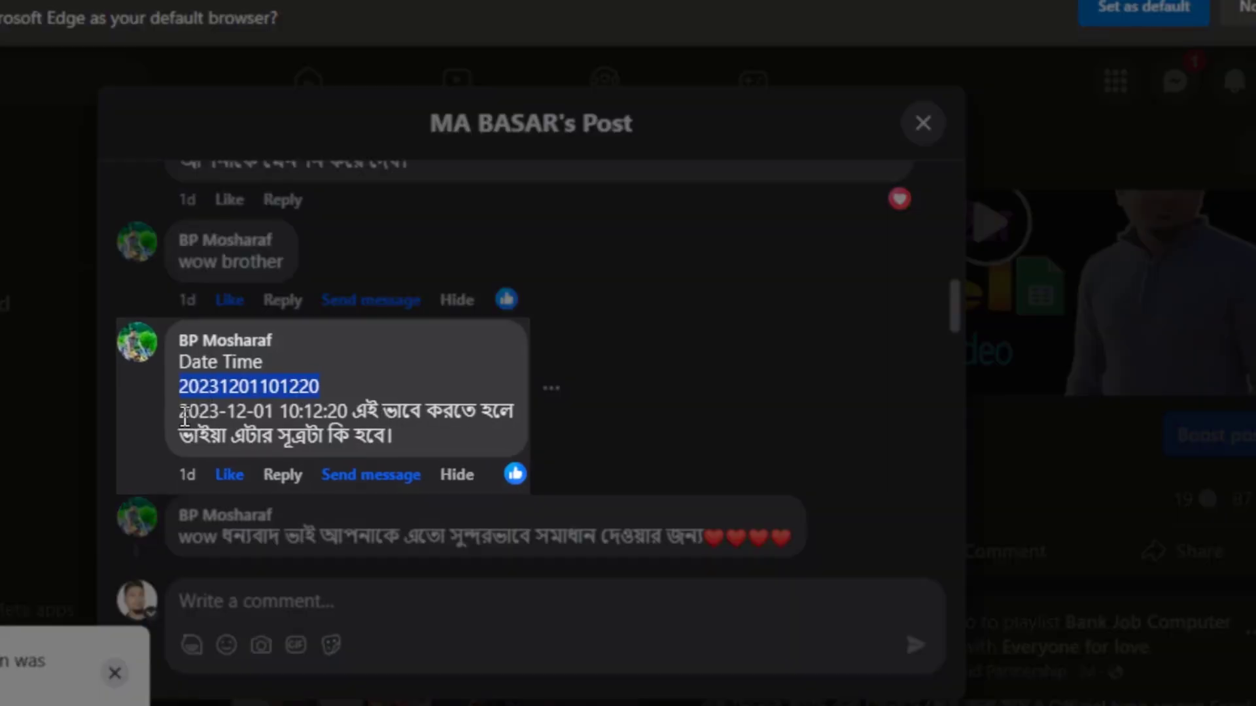
pyautogui.moveTo(181, 413); pyautogui.dragTo(306, 399)
pyautogui.click(282, 412)
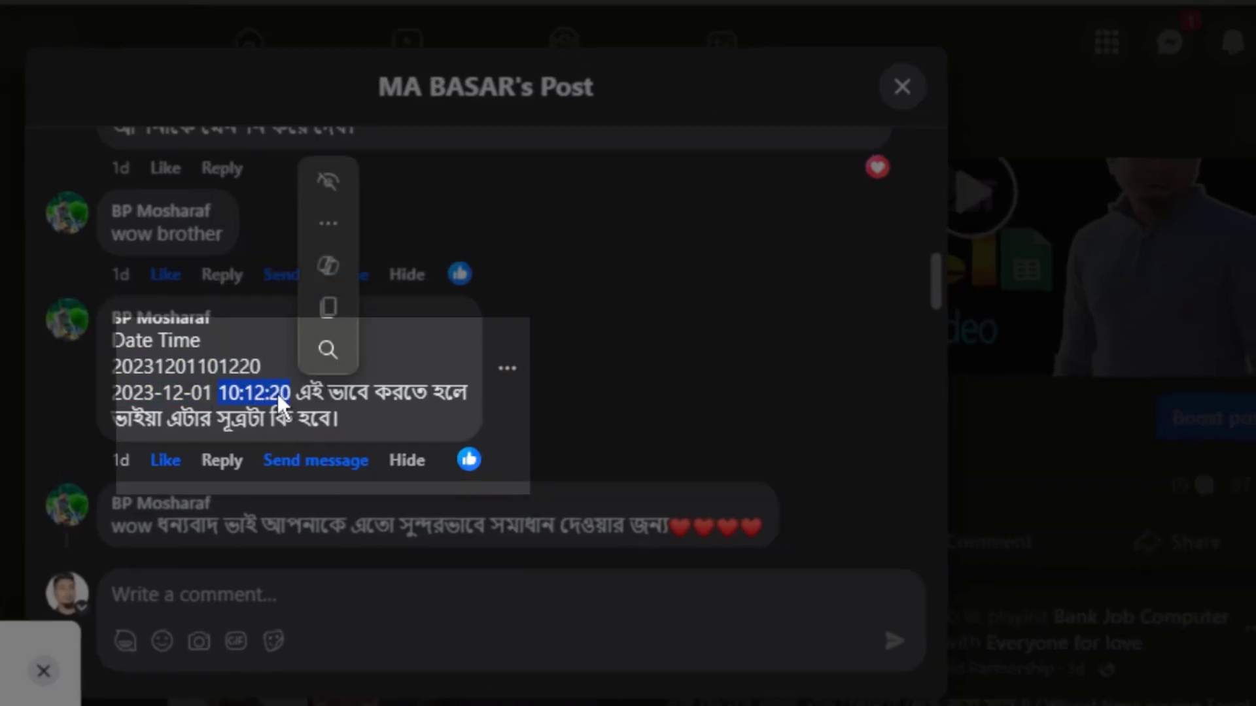
pyautogui.click(272, 398)
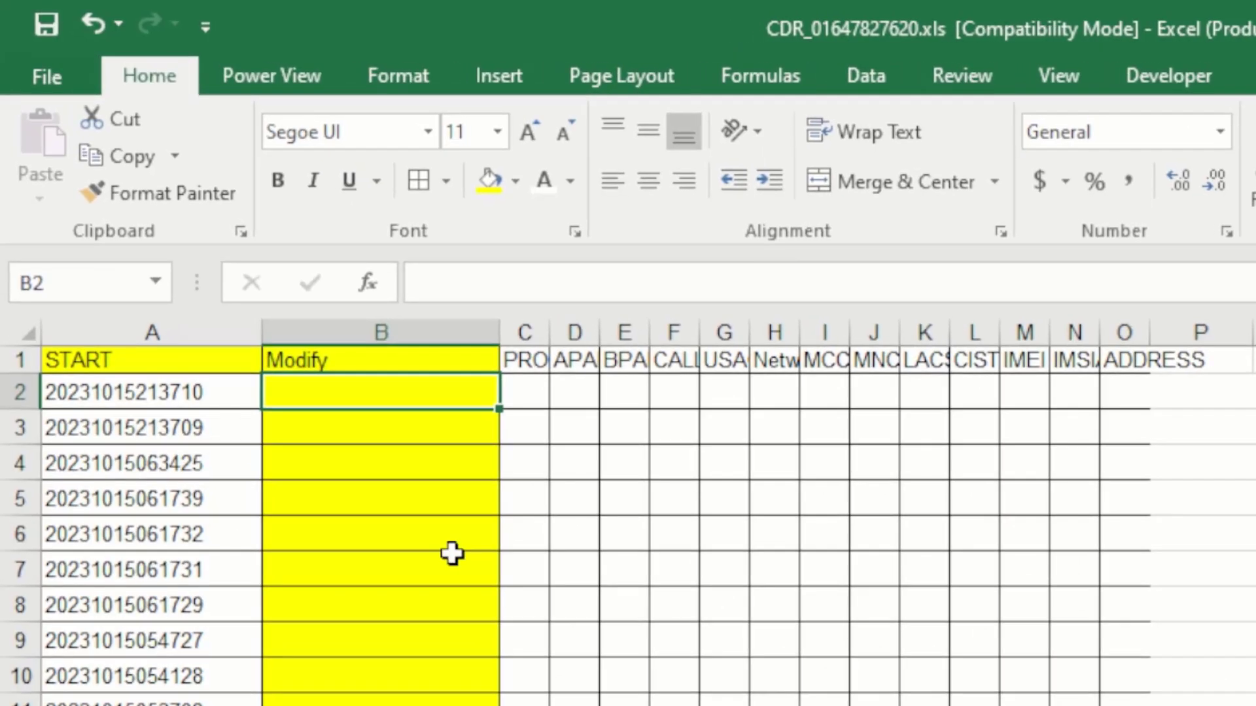
# Step: Start a formula in B2 that extracts the year from the START value with =LEFT(A2,4)
pyautogui.click(454, 553)
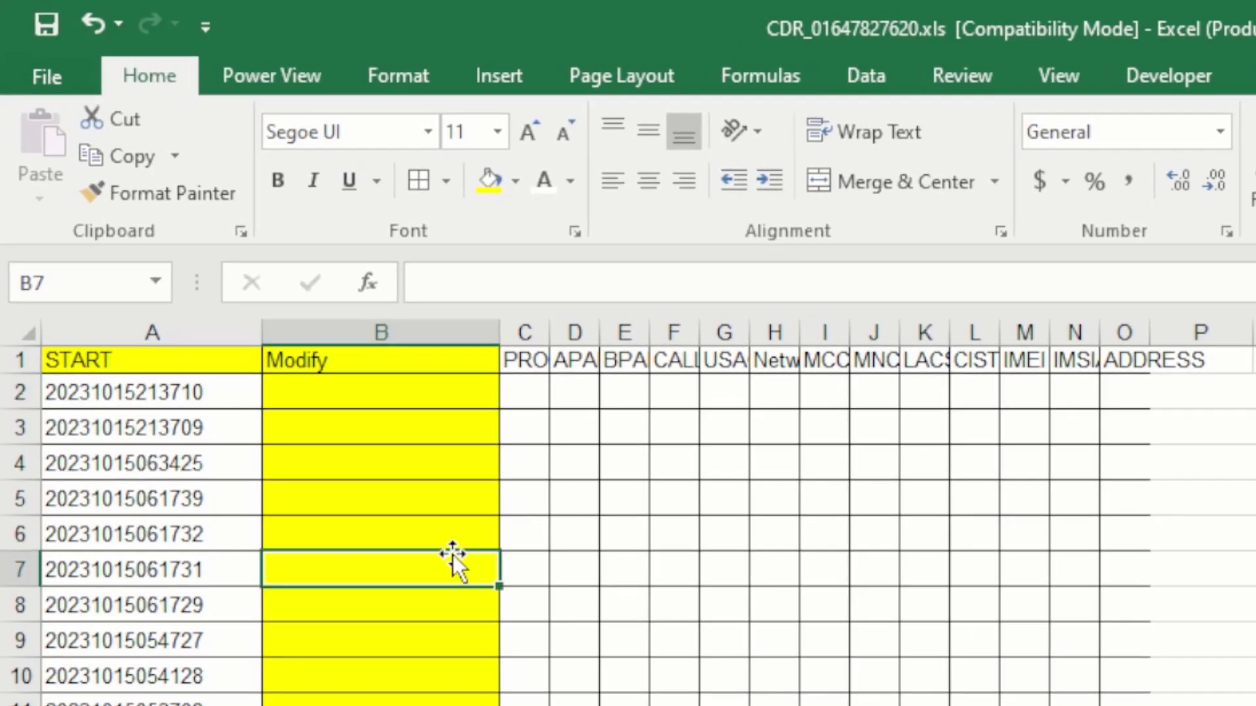
pyautogui.click(361, 390)
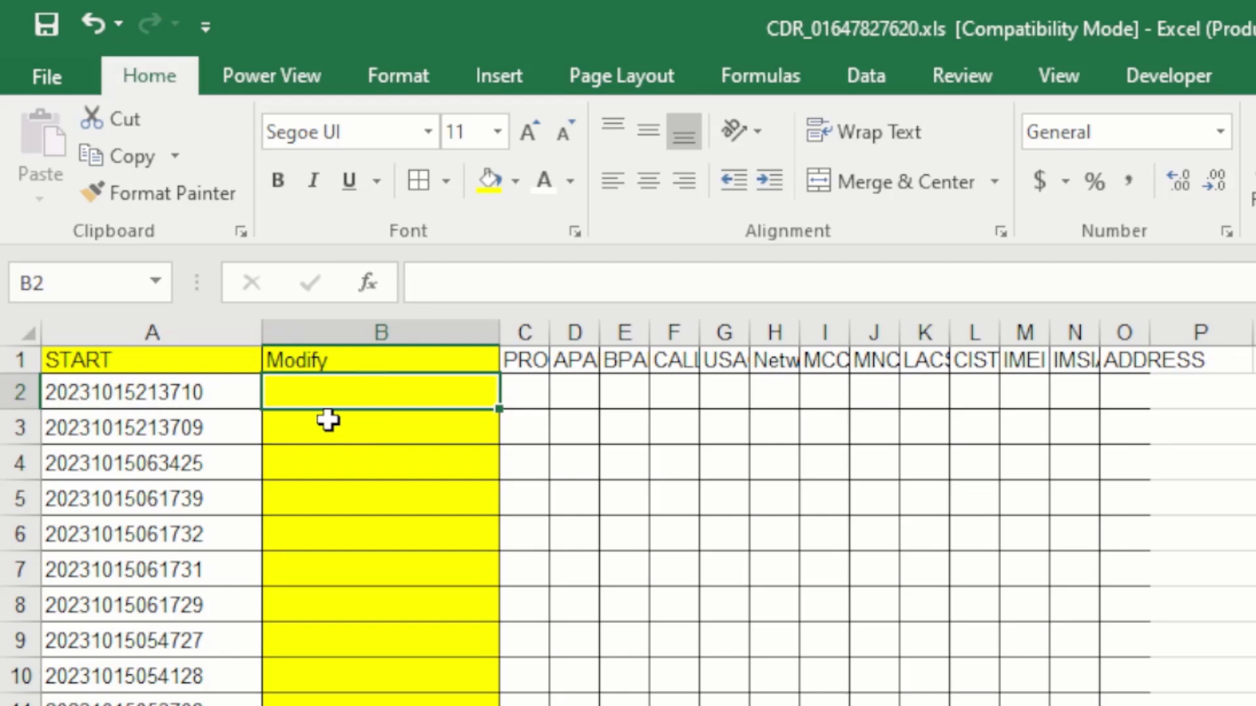
pyautogui.write('=')
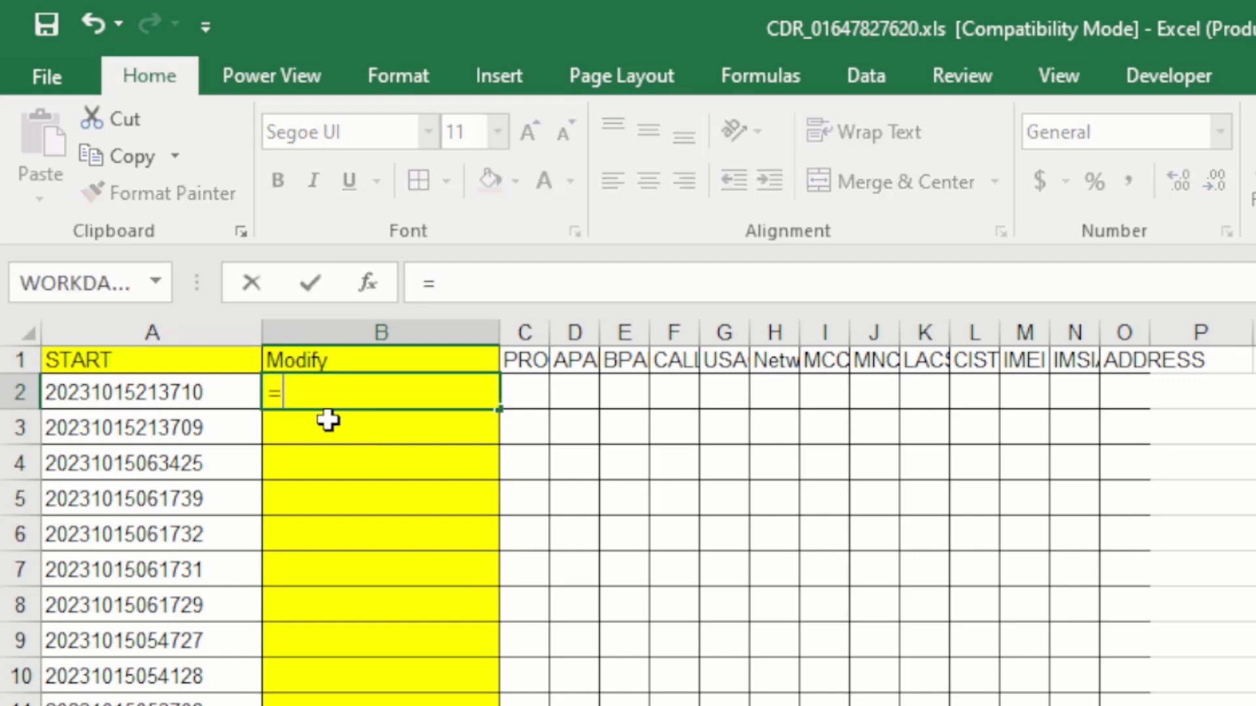
pyautogui.write('left')
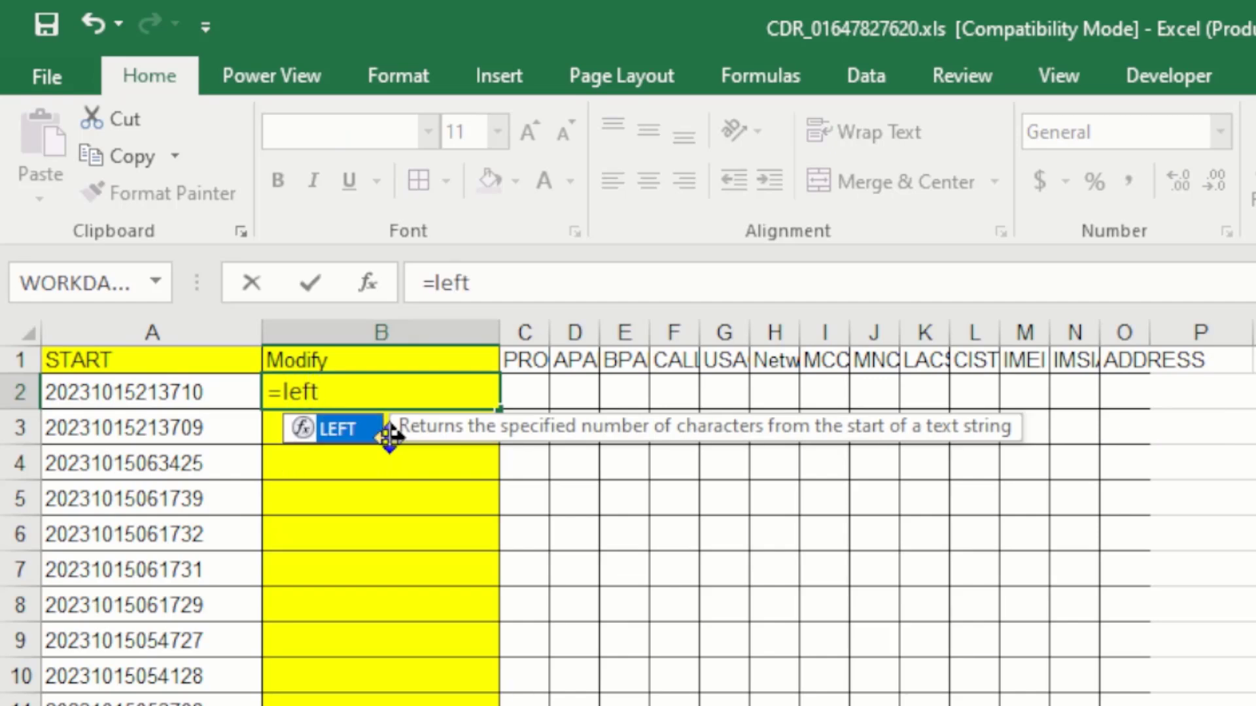
pyautogui.press('Tab')
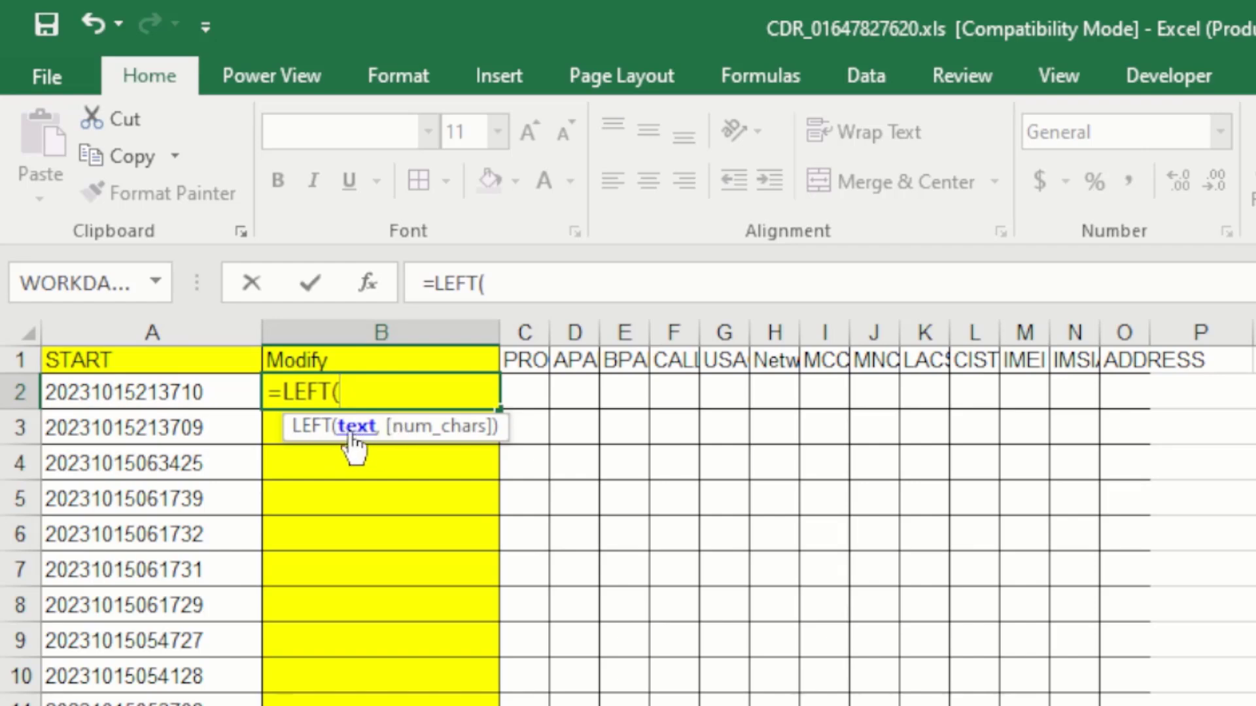
pyautogui.click(145, 388)
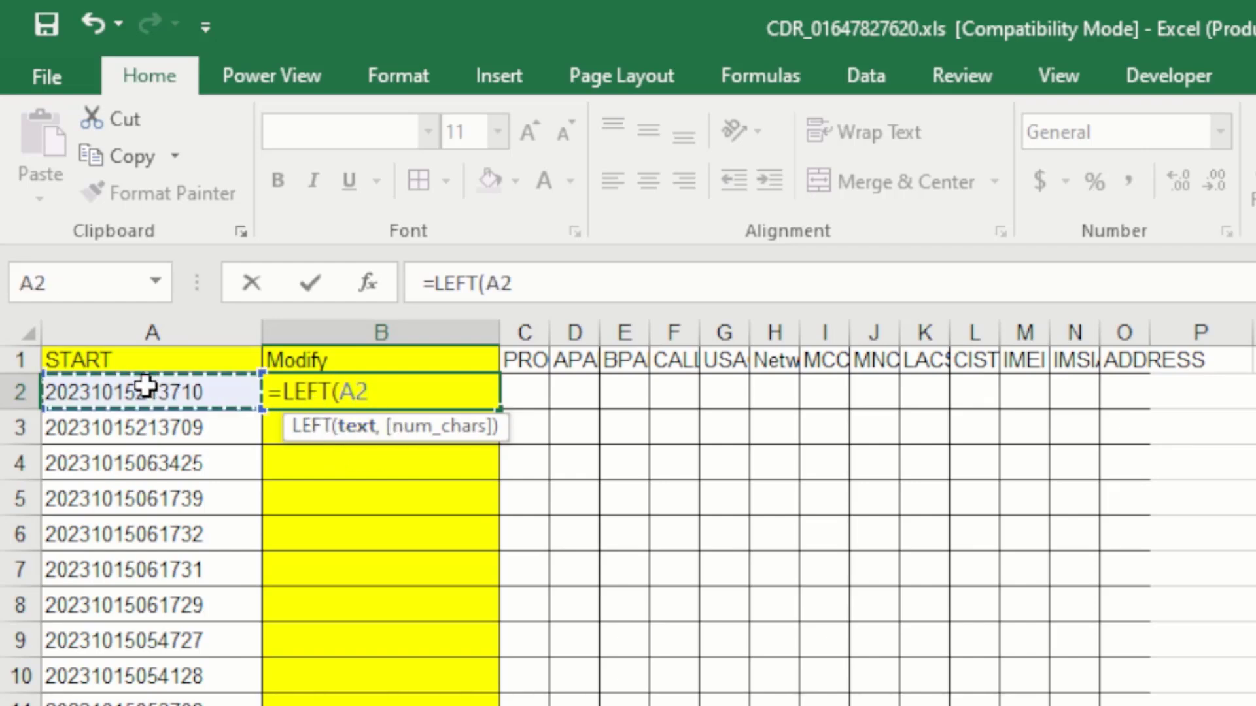
pyautogui.write(',')
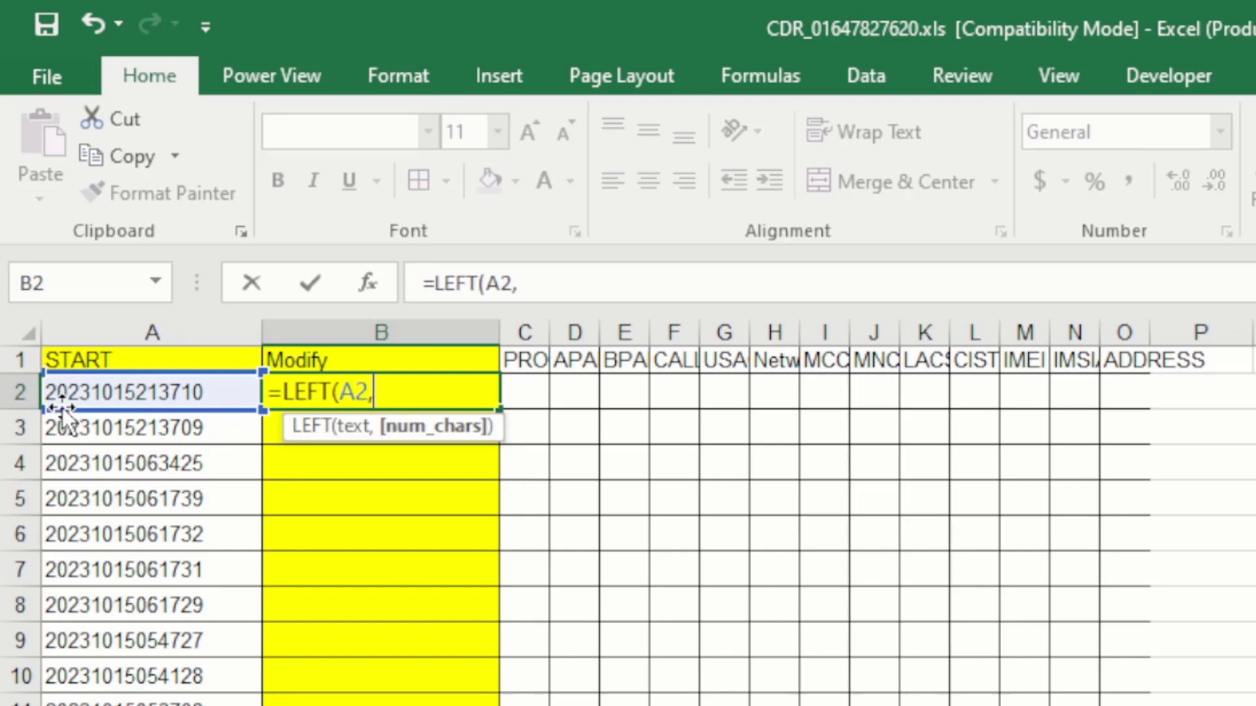
pyautogui.write('4')
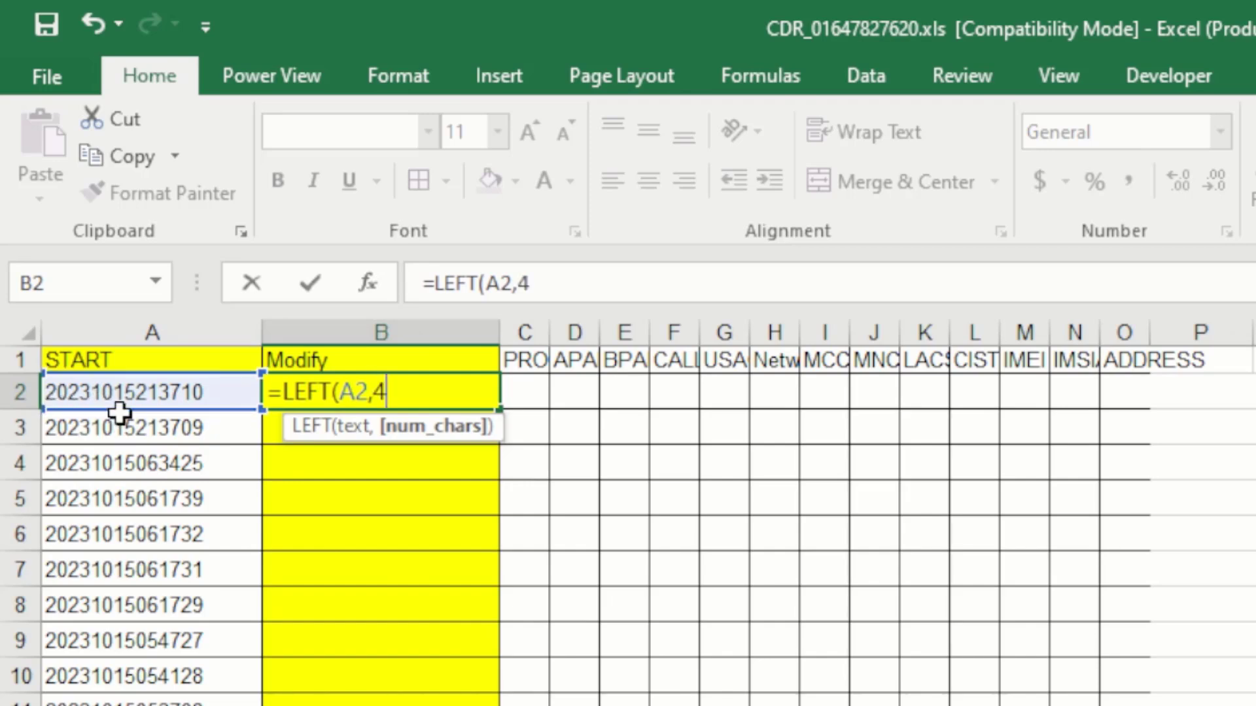
pyautogui.write(')')
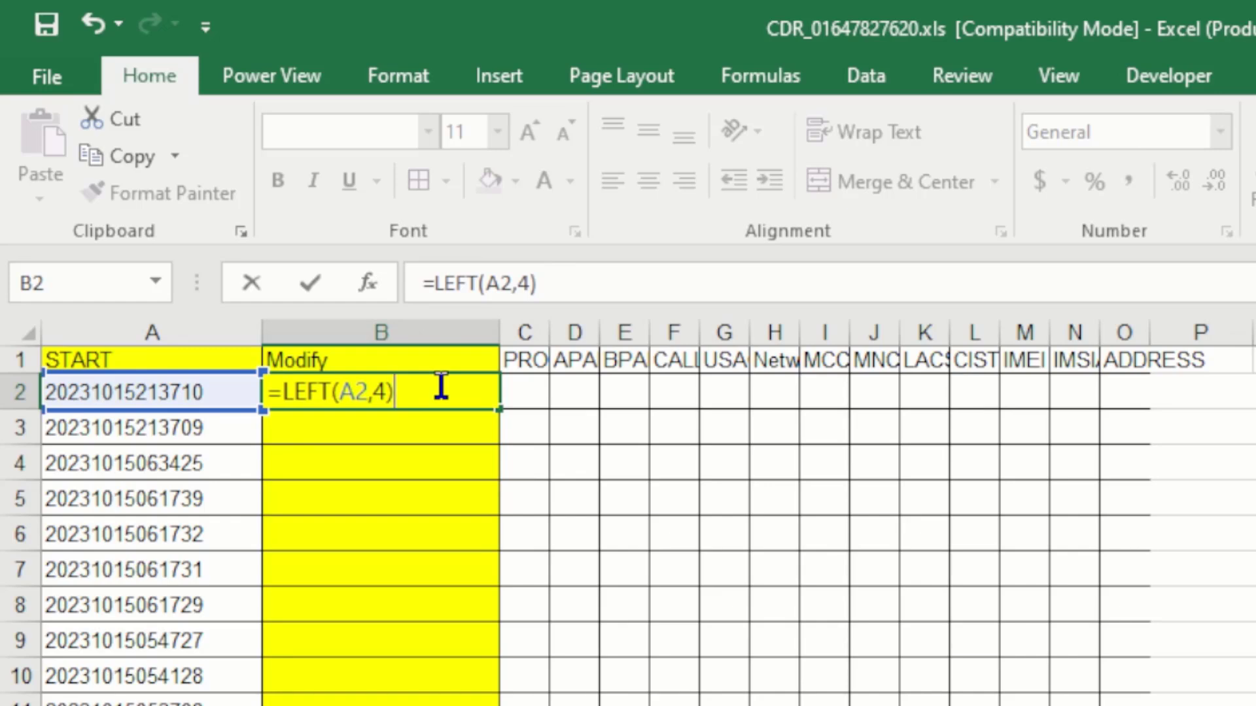
# Step: Extend the B2 formula with the hyphen-separated month by appending &"-"&MID(A2,5,2)&"-"&
pyautogui.write('&"0')
pyautogui.press('BackSpace')
pyautogui.write('-"&')
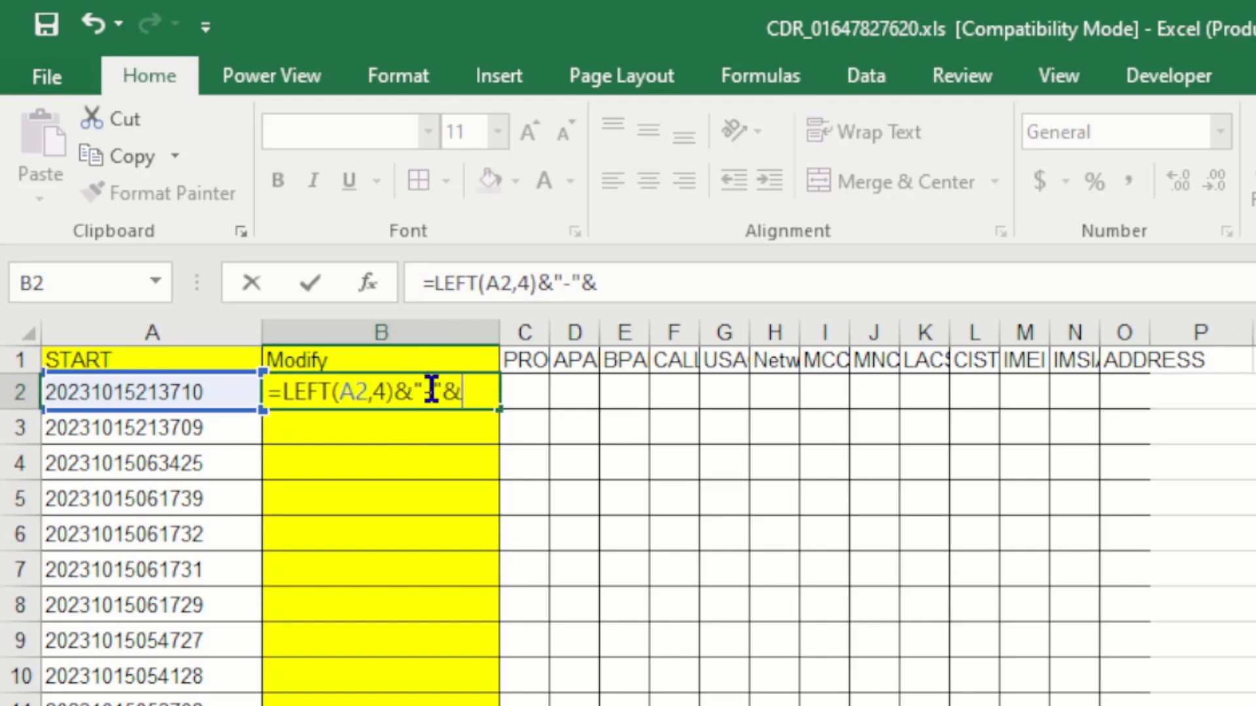
pyautogui.write('mi')
pyautogui.press('Tab')
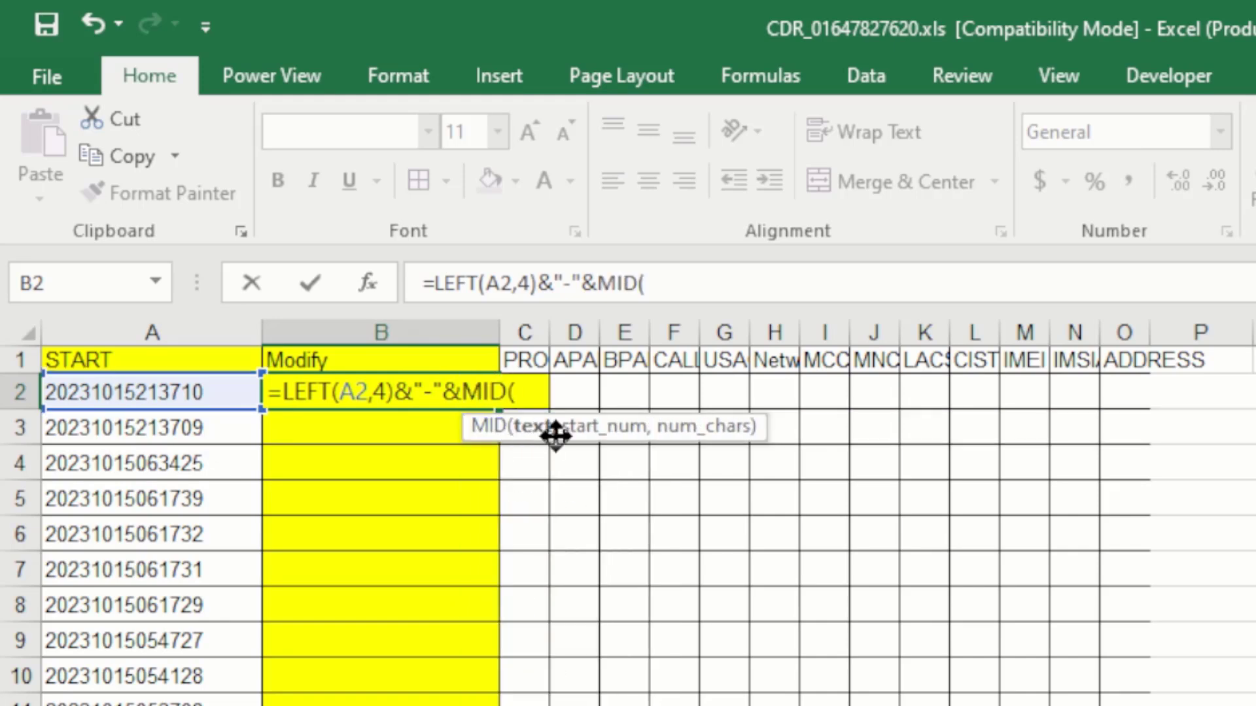
pyautogui.click(147, 390)
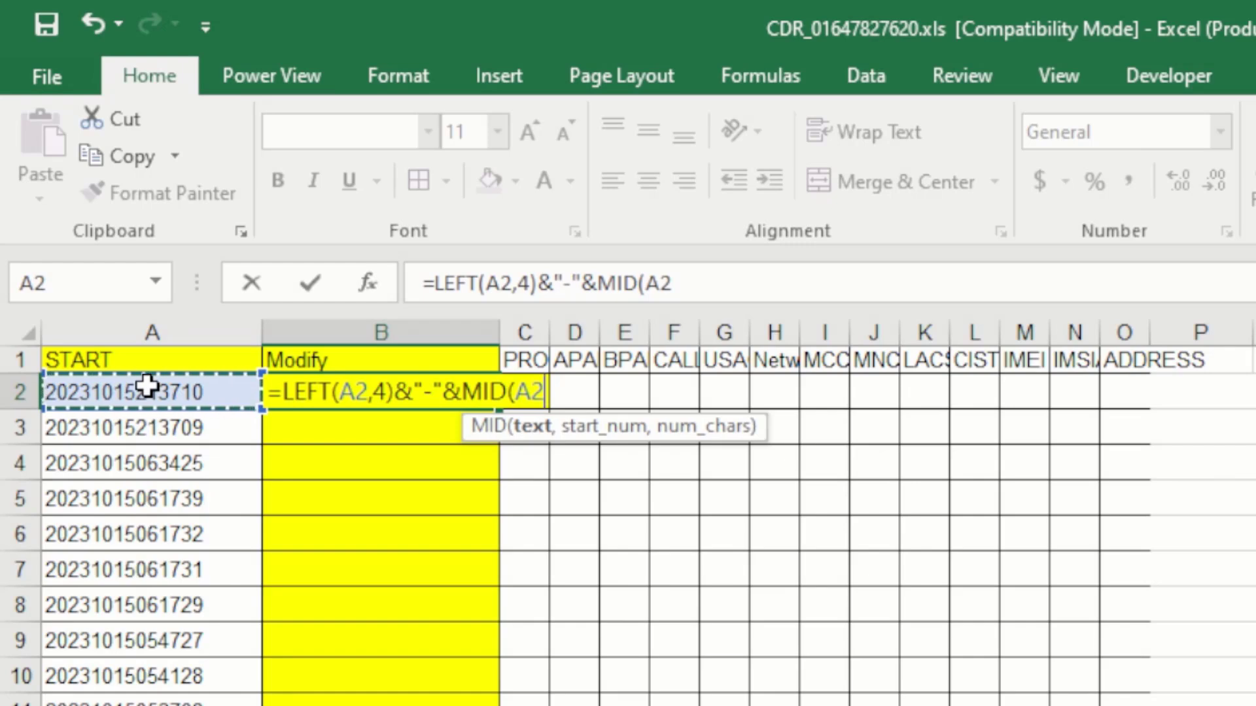
pyautogui.write(',')
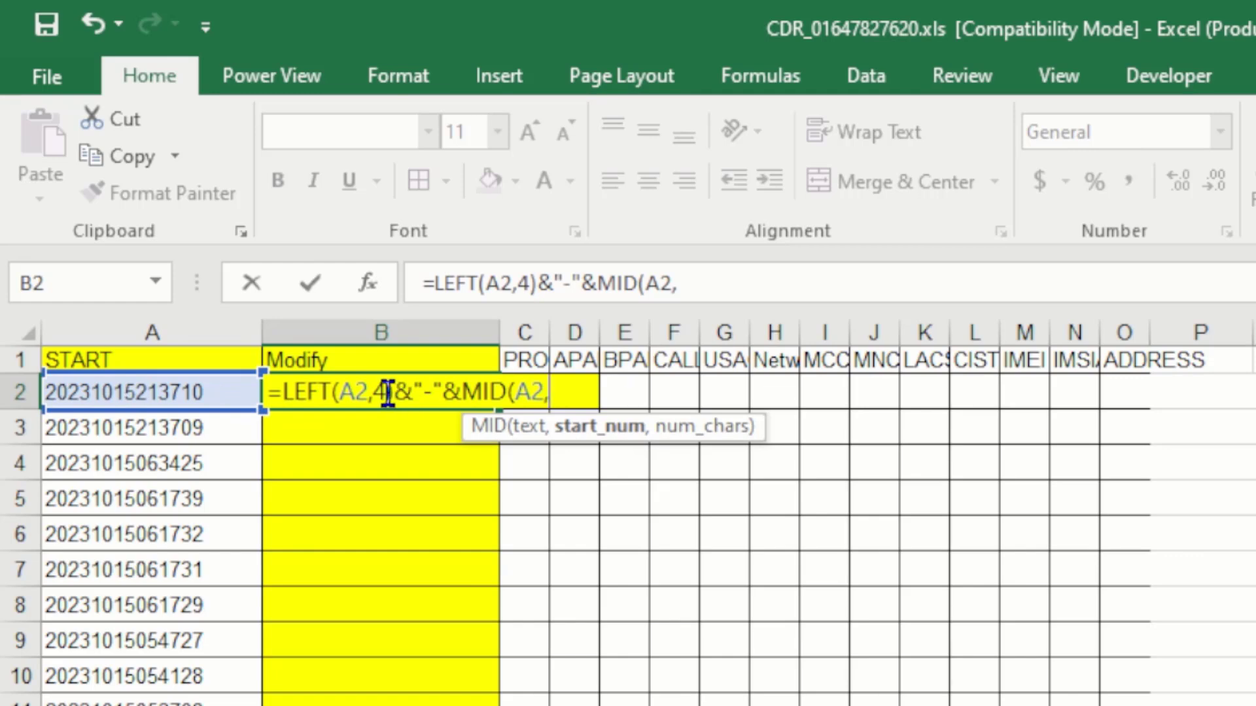
pyautogui.write('5,')
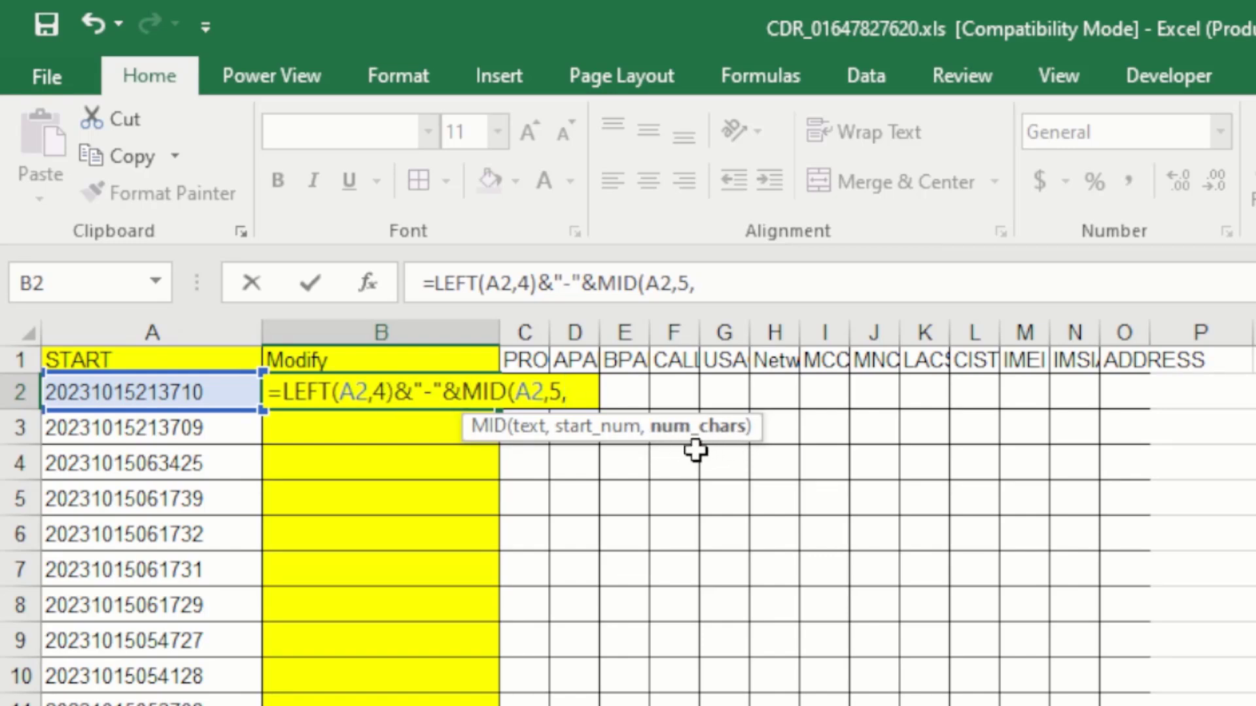
pyautogui.write('2)')
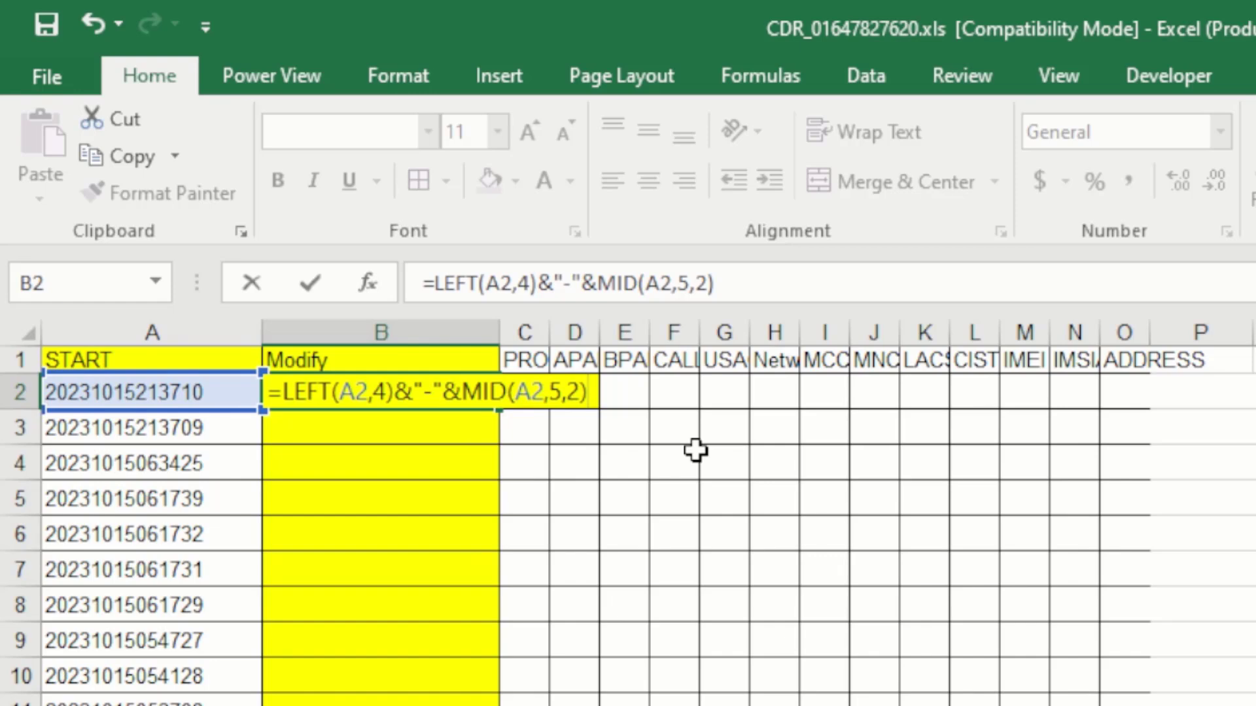
pyautogui.write('&"')
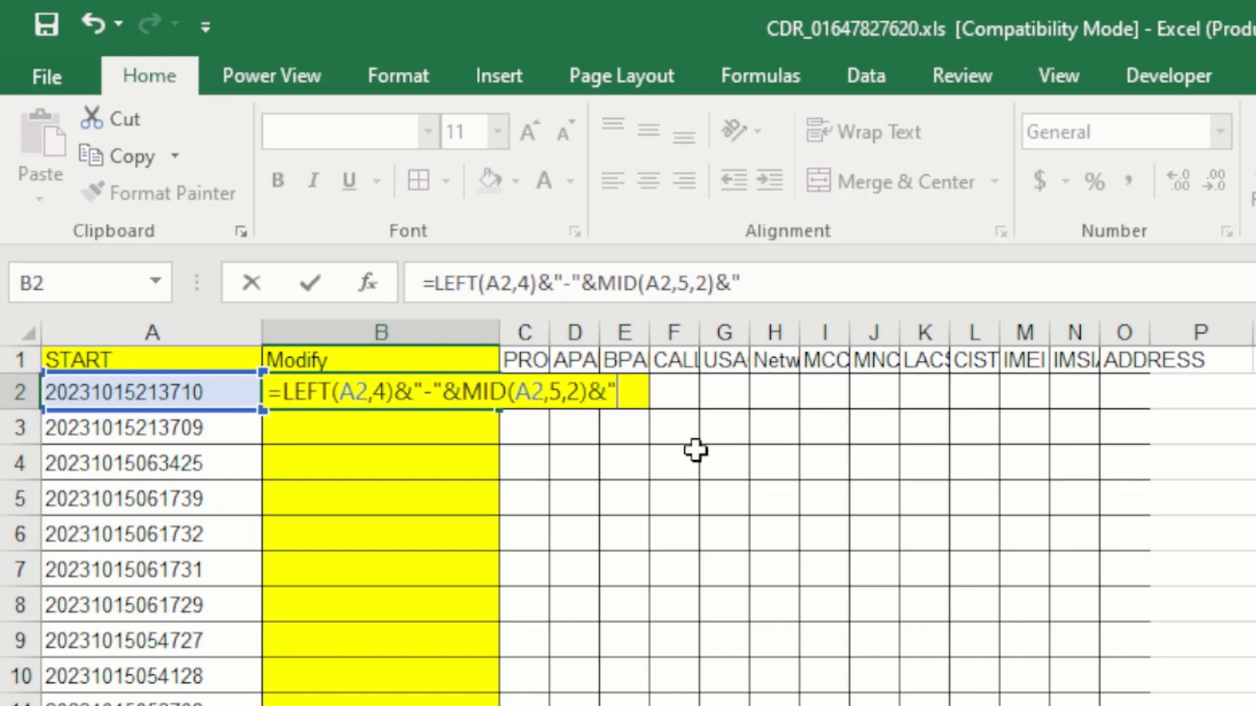
pyautogui.write('-"&')
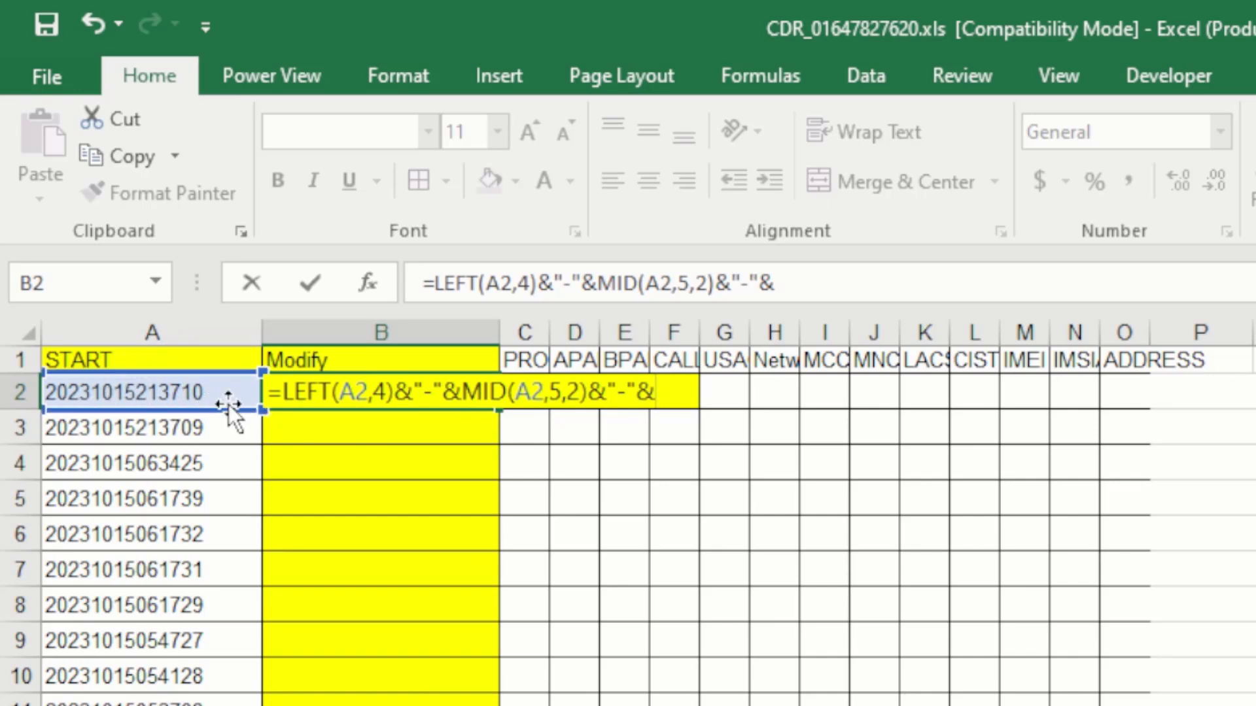
pyautogui.click(484, 416)
pyautogui.write('mid')
pyautogui.press('BackSpace')
pyautogui.press('BackSpace')
pyautogui.press('BackSpace')
pyautogui.press('BackSpace')
pyautogui.press('BackSpace')
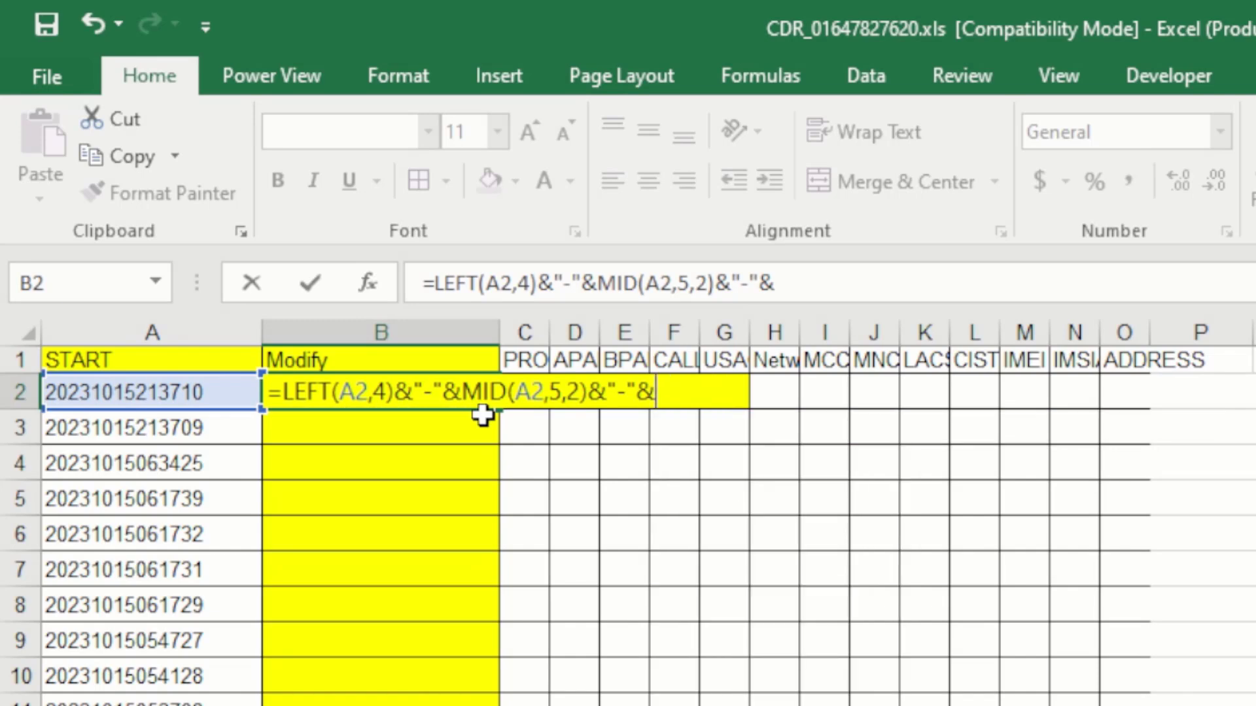
# Step: Add the day to the end of the B2 formula with MID(A2,7,2)
pyautogui.write('mid')
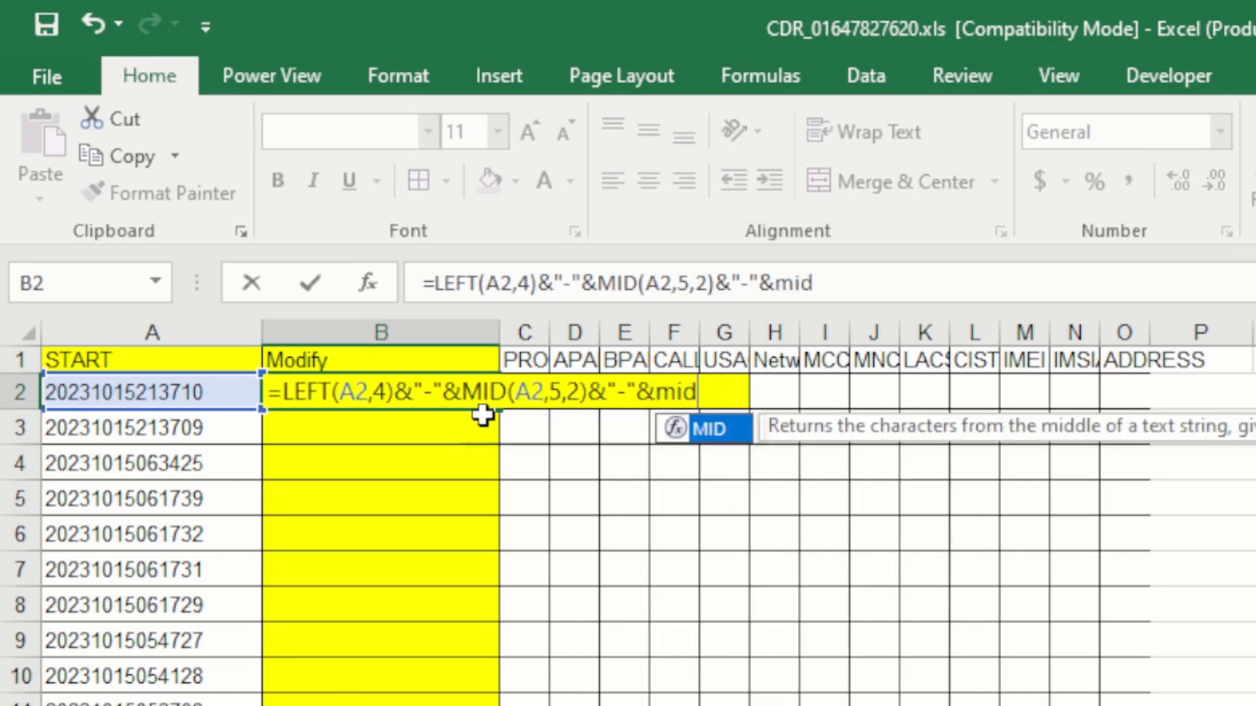
pyautogui.press('Tab')
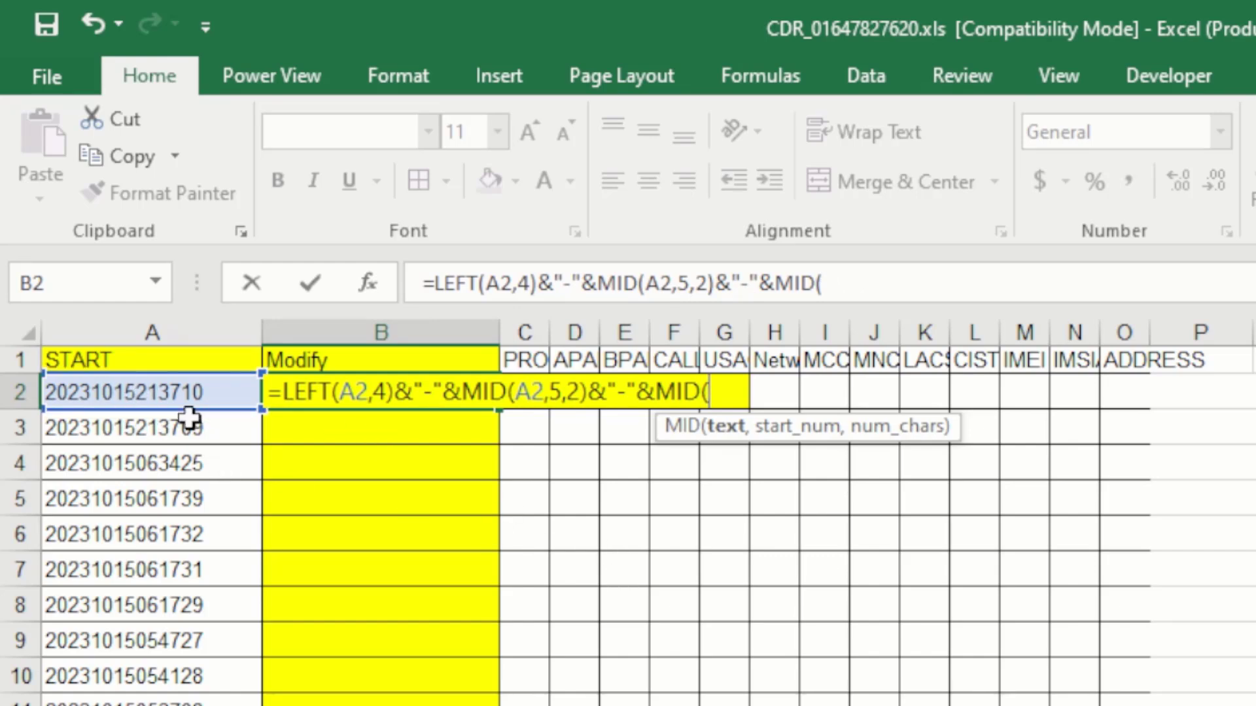
pyautogui.click(138, 395)
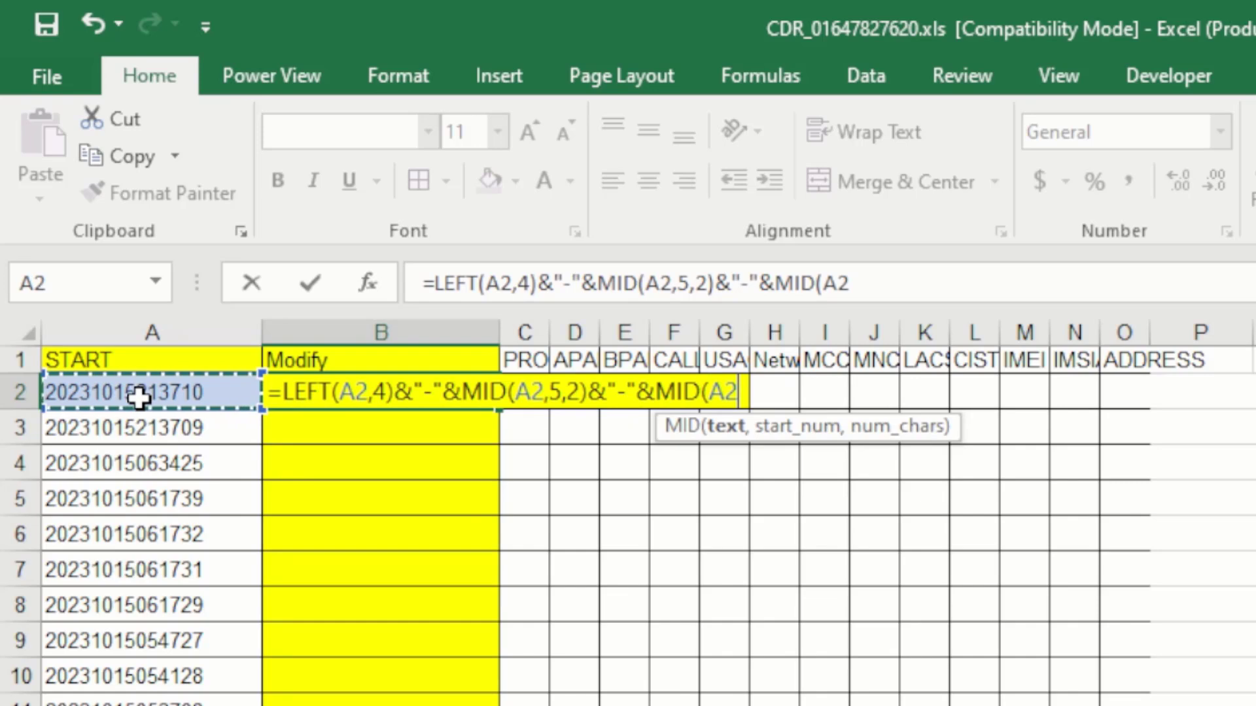
pyautogui.write(',')
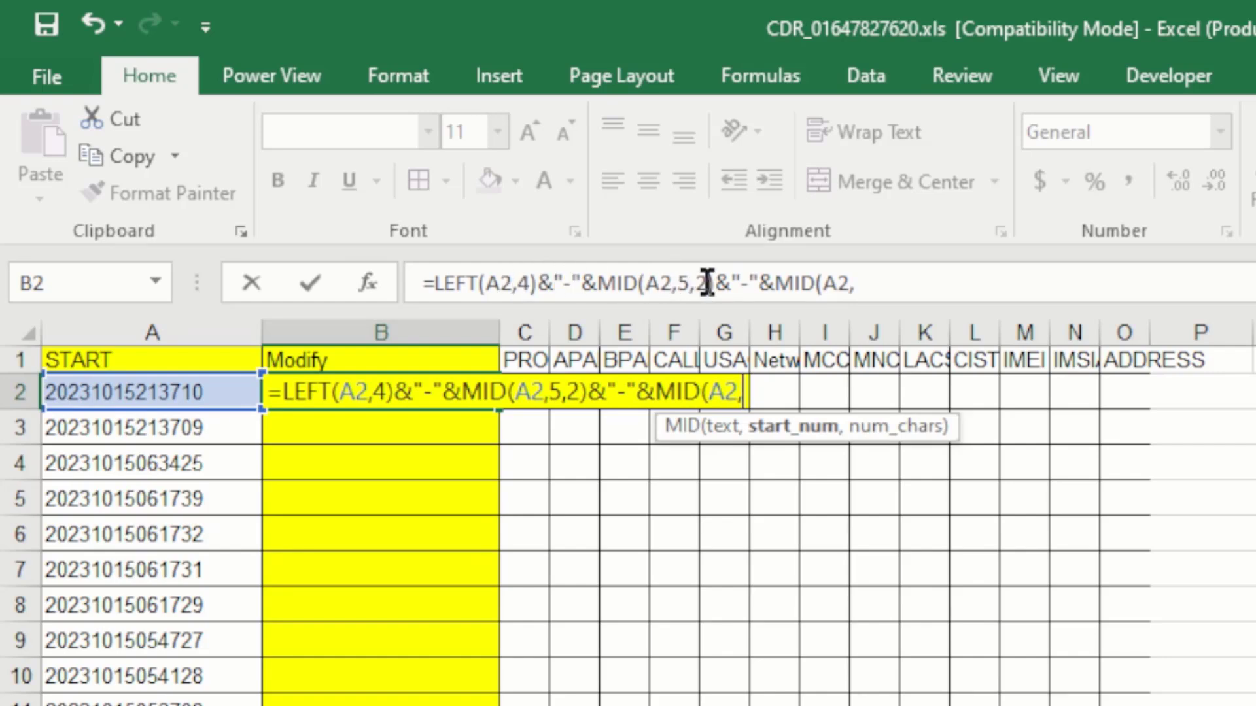
pyautogui.click(880, 283)
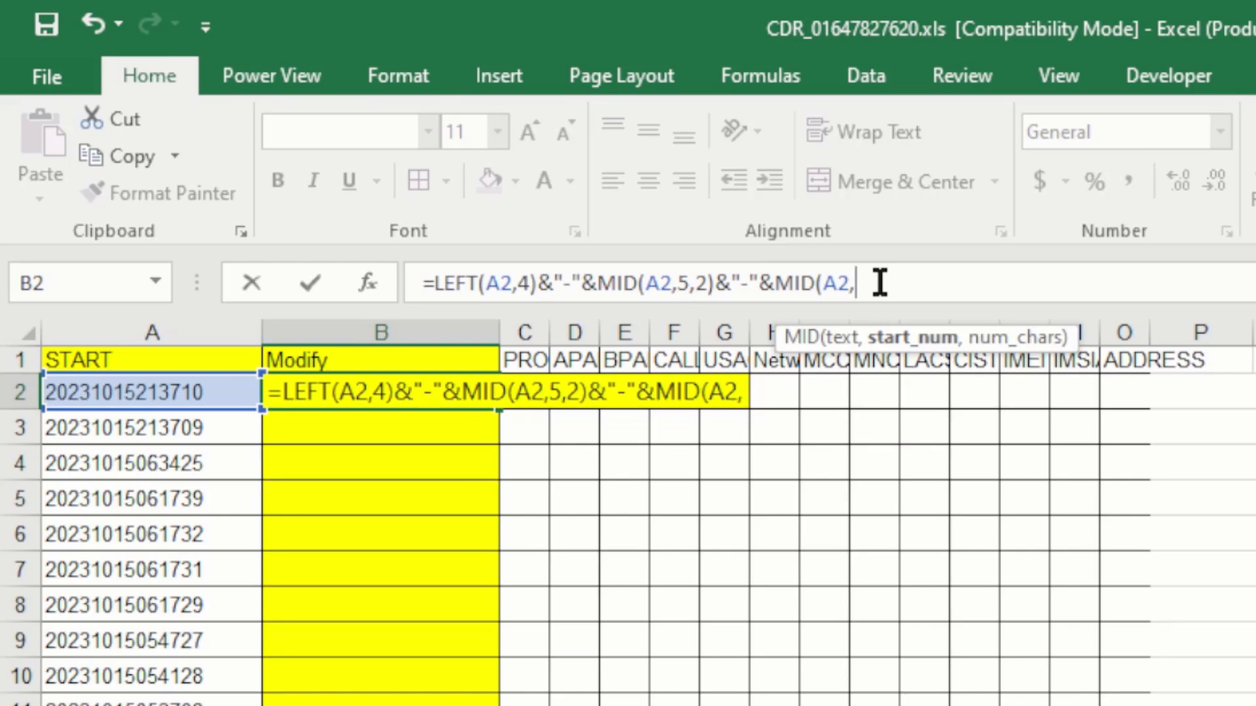
pyautogui.write('7')
pyautogui.write(',')
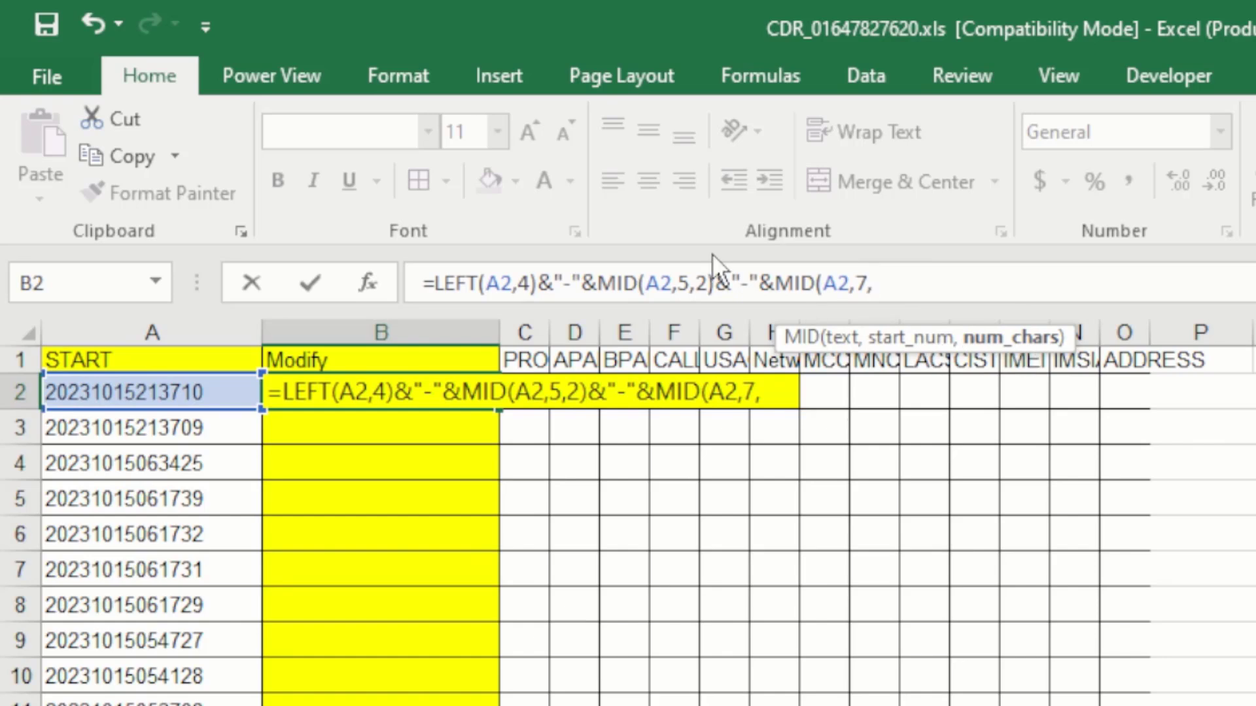
pyautogui.write('2)')
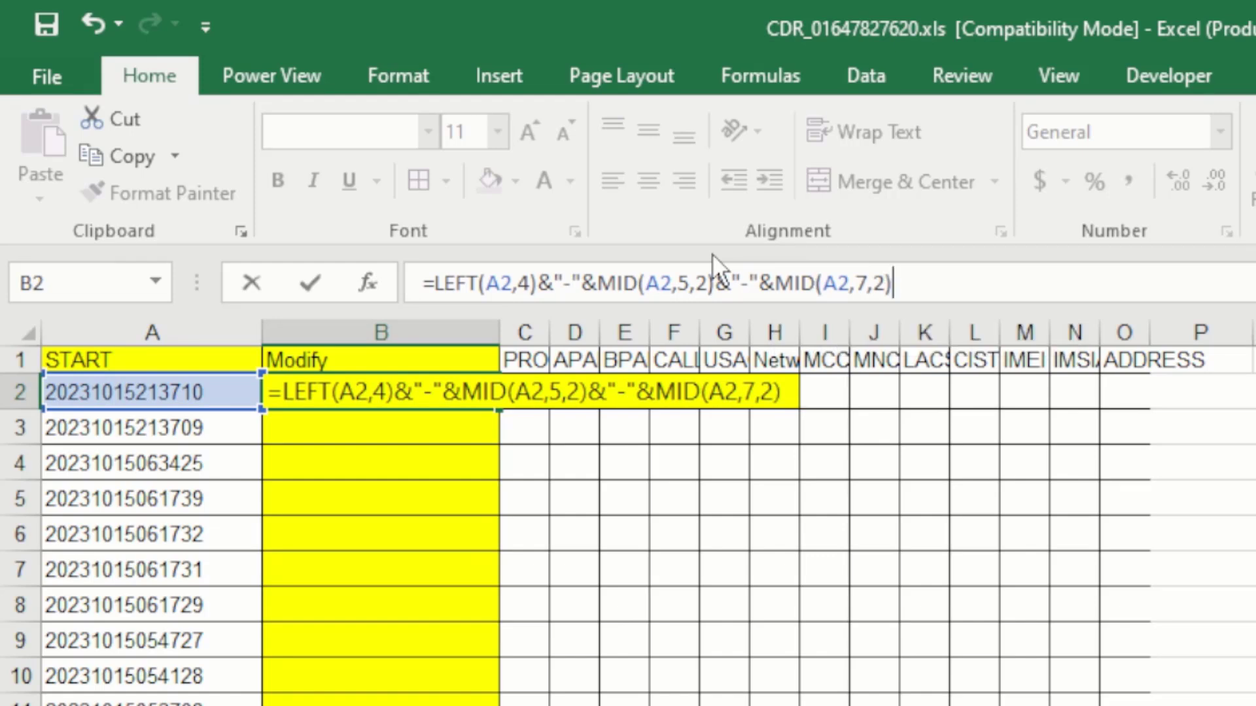
# Step: Extend the B2 formula with a blank separator and the hour by appending &" "&MID(A2,9,2)
pyautogui.write('&')
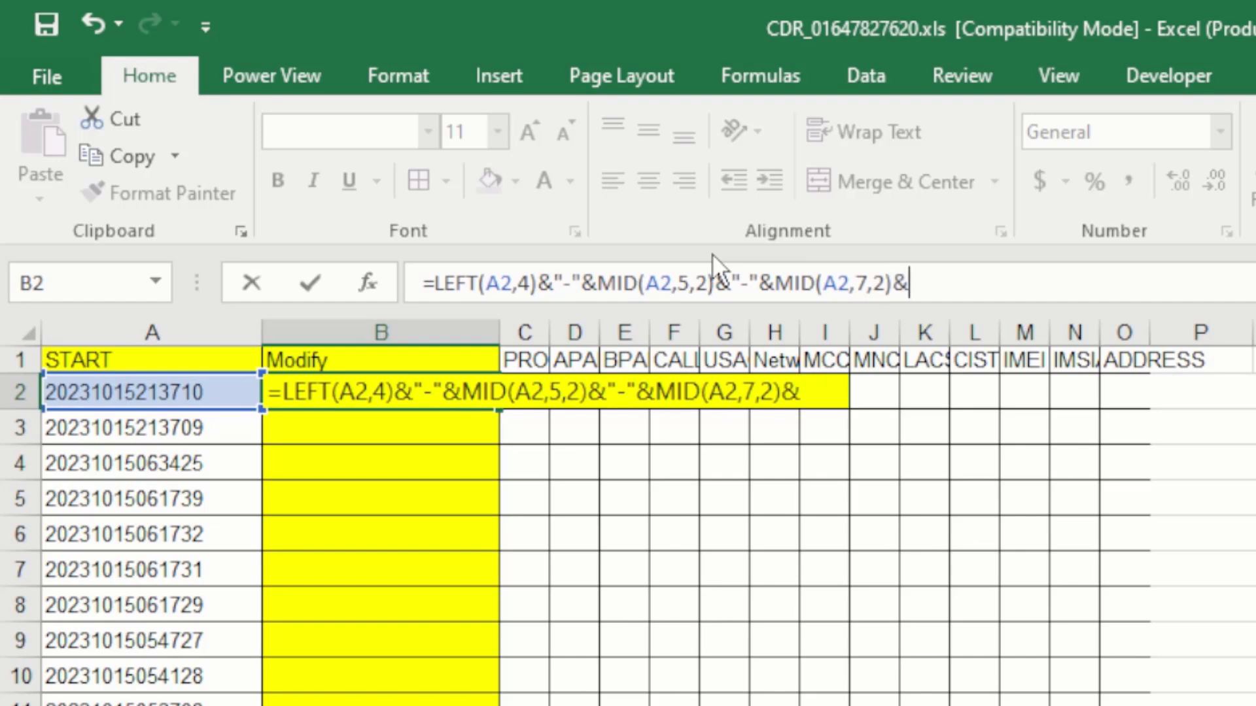
pyautogui.write('"')
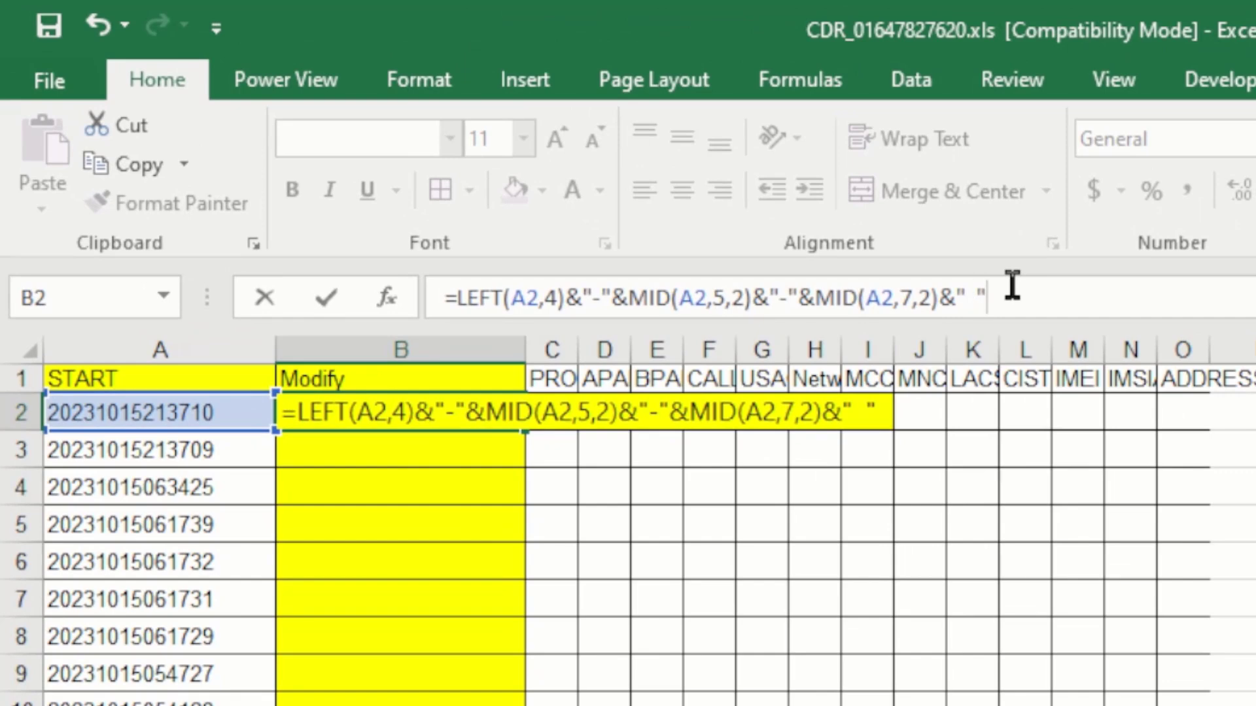
pyautogui.write('&')
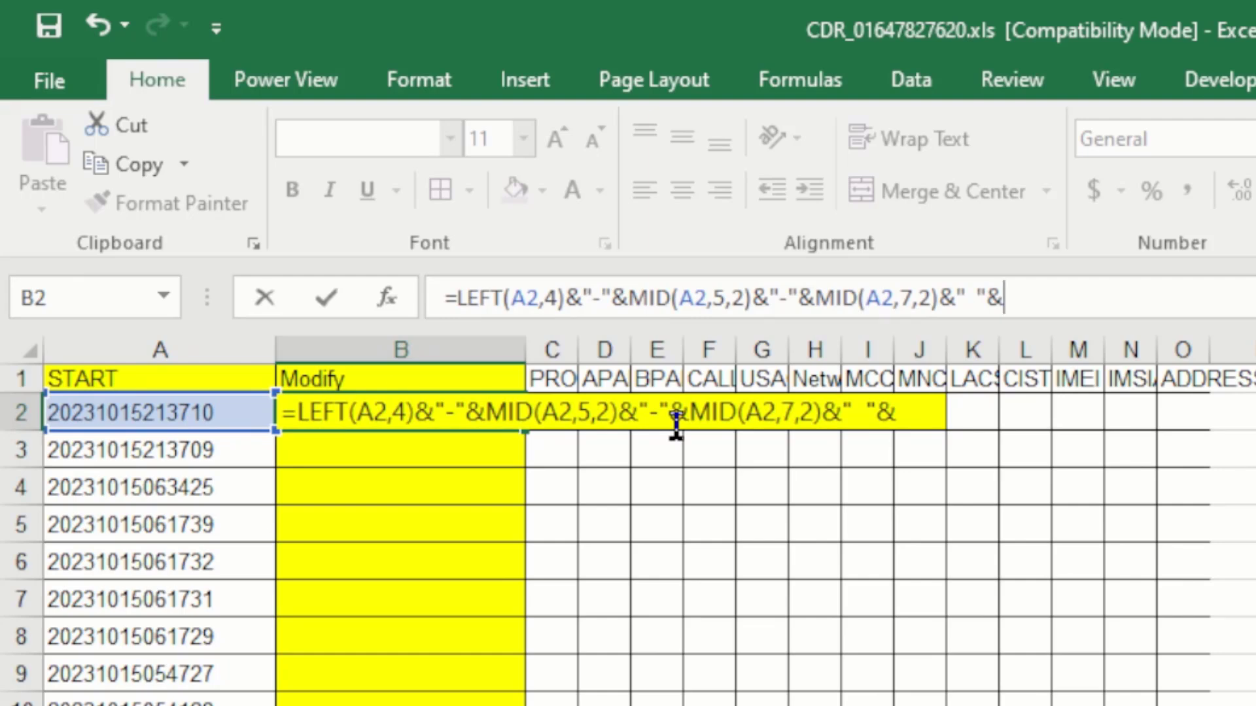
pyautogui.write('mid')
pyautogui.press('Tab')
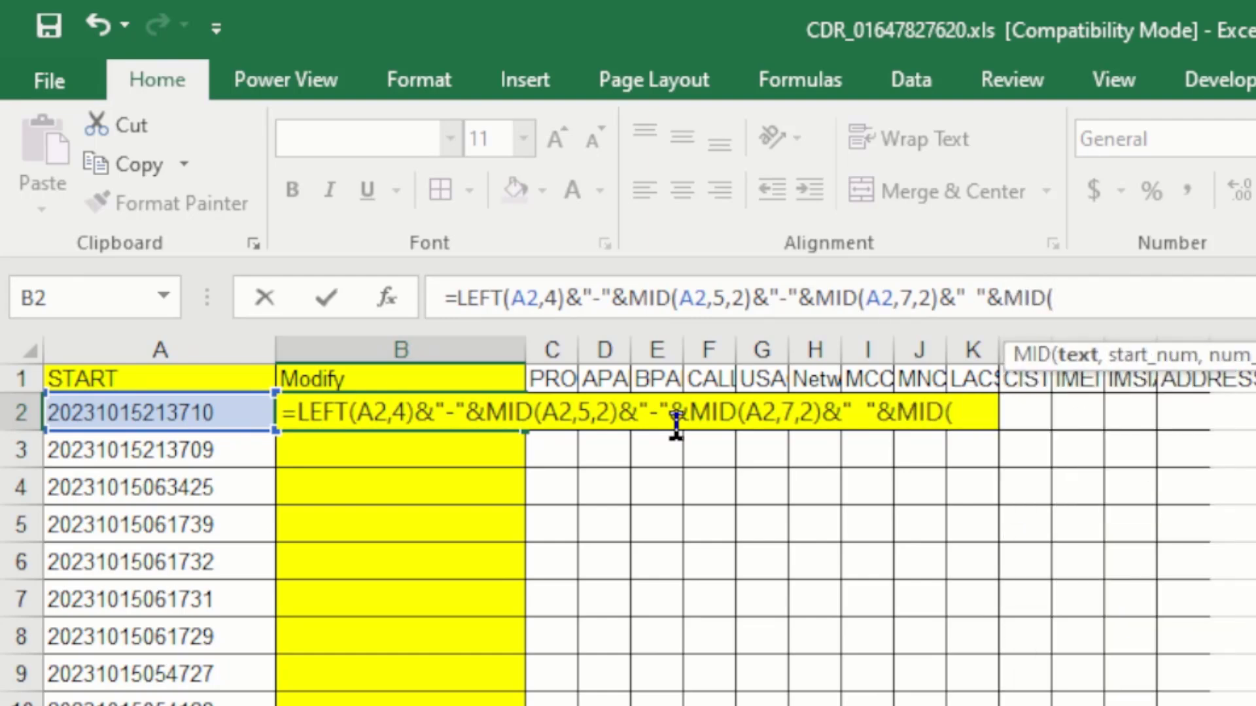
pyautogui.click(153, 413)
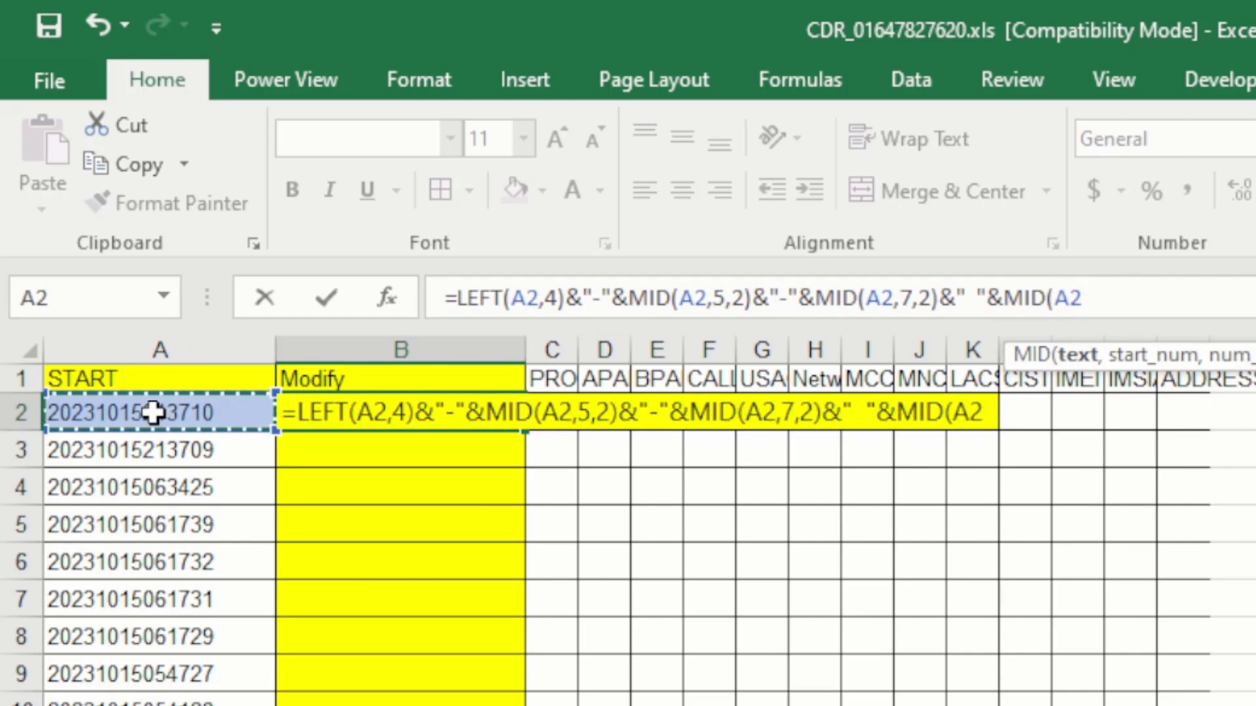
pyautogui.write(',')
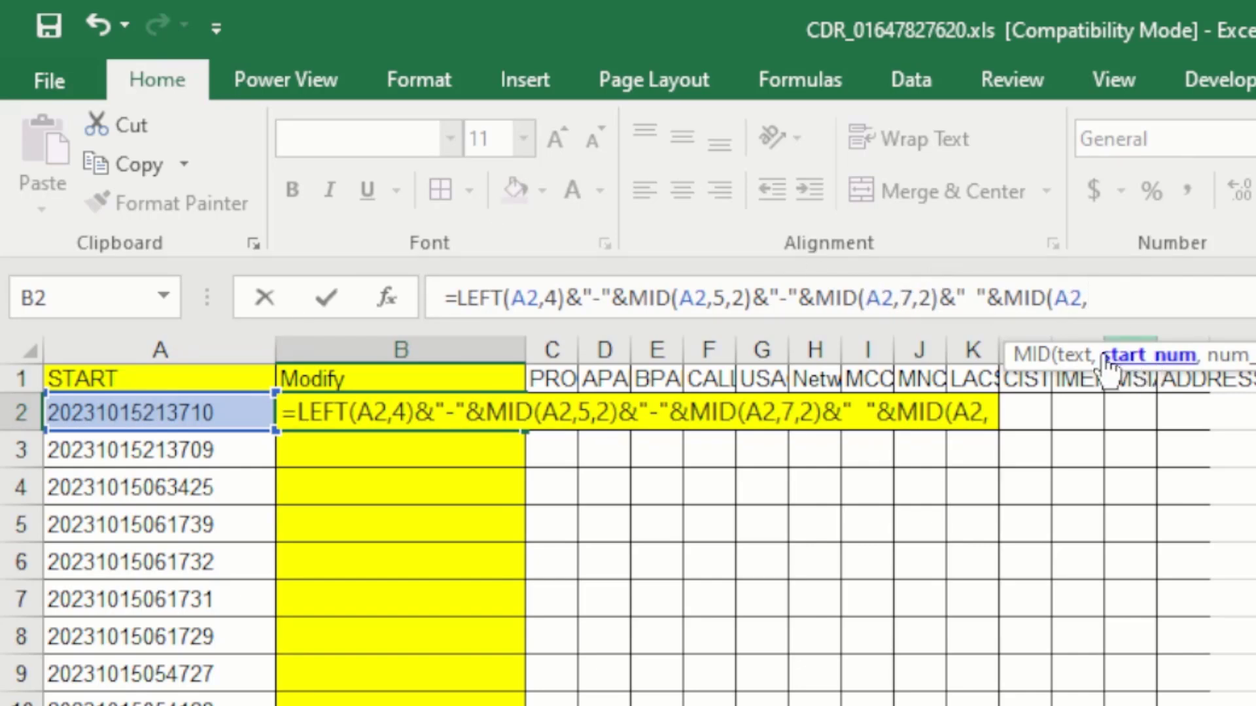
pyautogui.write('9')
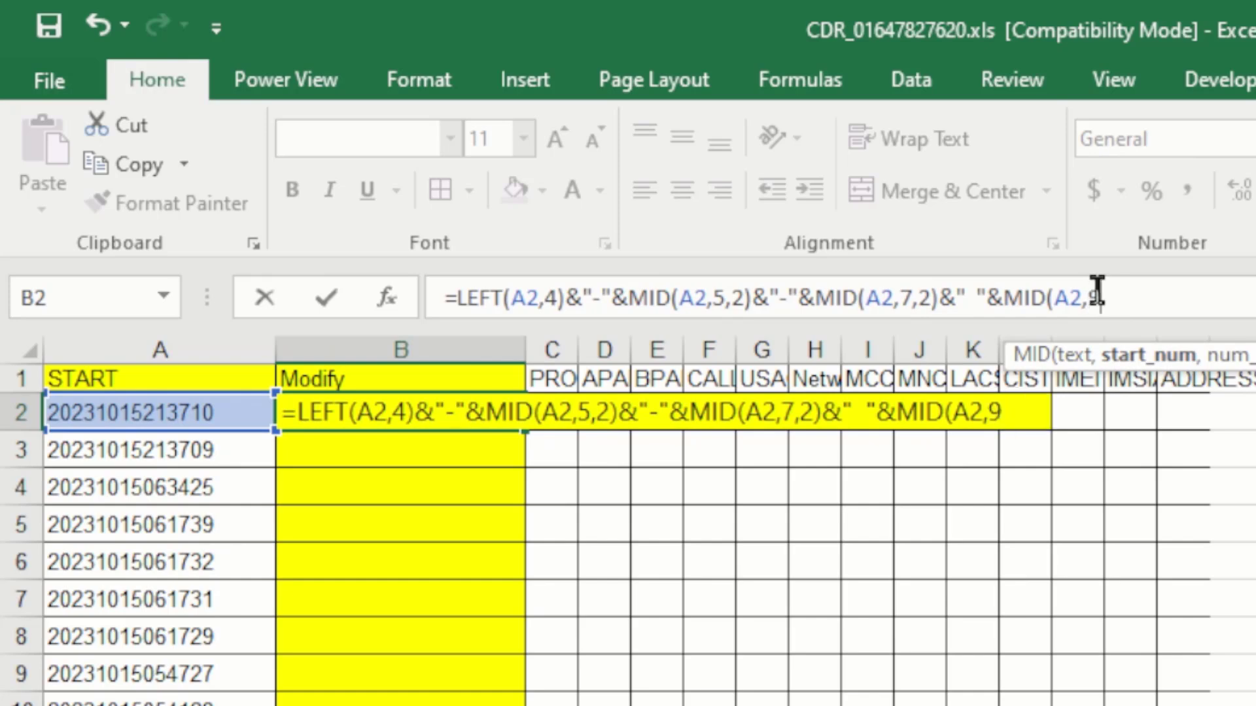
pyautogui.write(',')
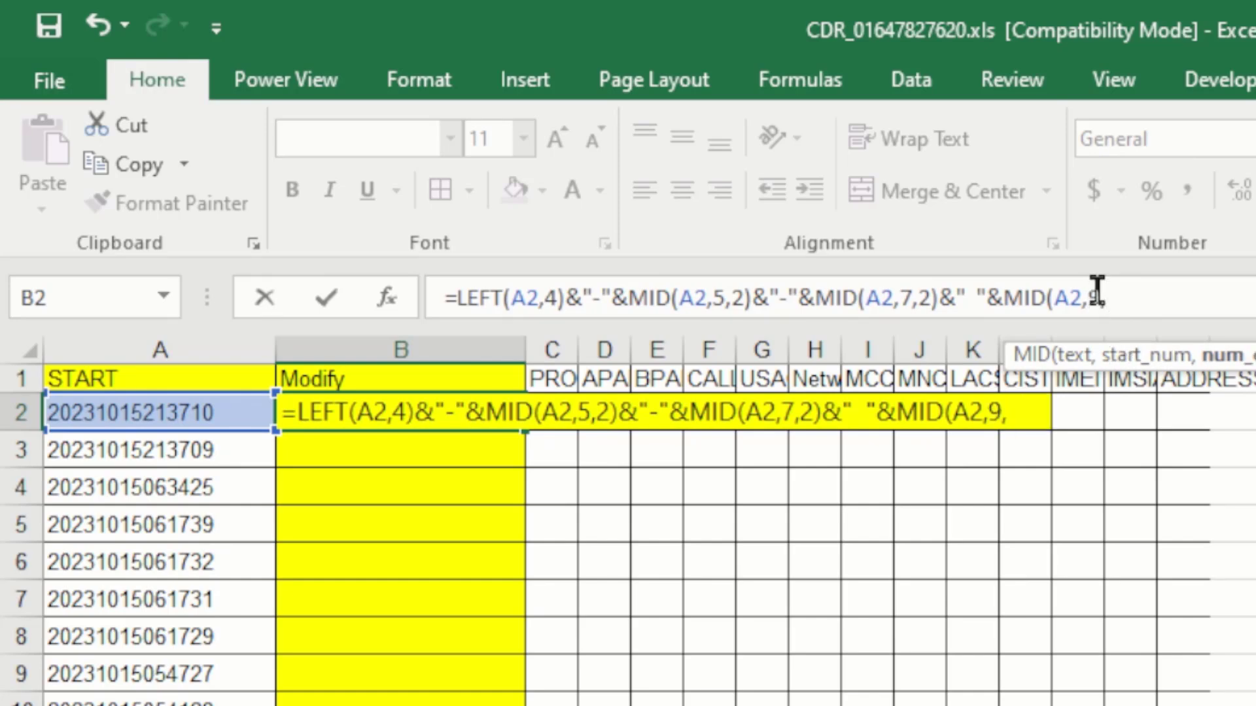
pyautogui.write('2)')
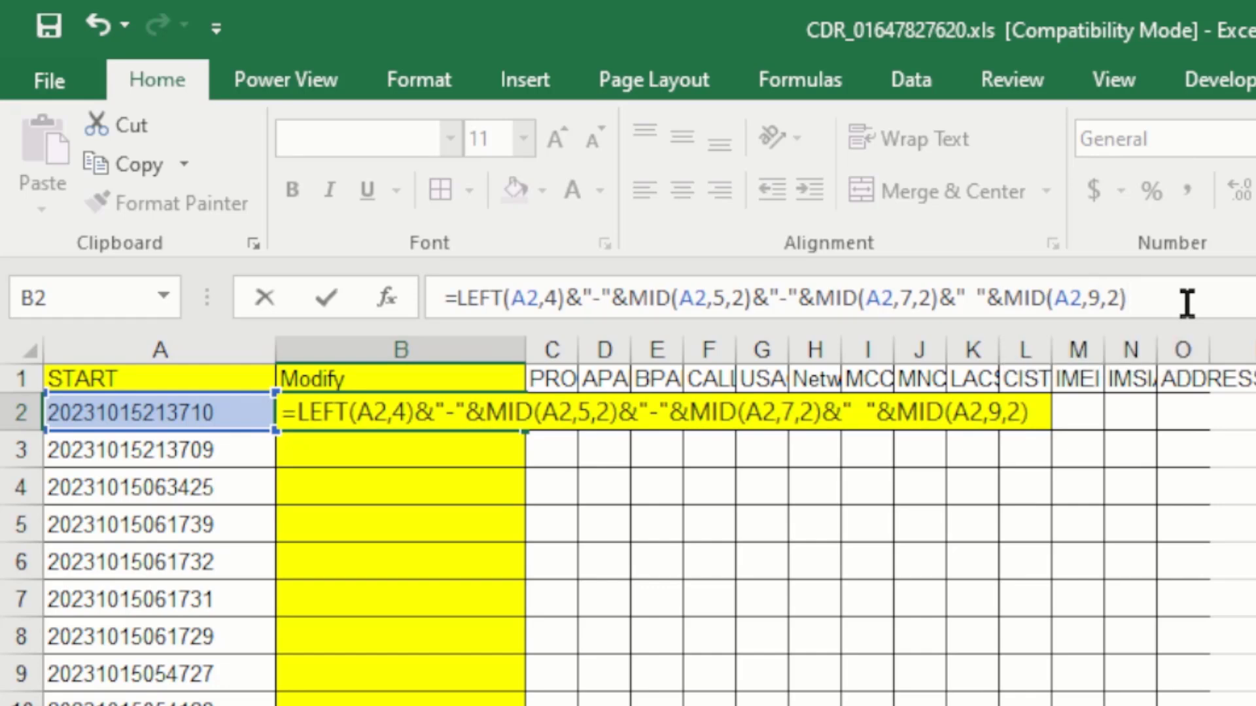
# Step: Extend the B2 formula with the colon-separated minutes by appending &":"&MID(A2,11,2)
pyautogui.write('^')
pyautogui.press('BackSpace')
pyautogui.write('&"')
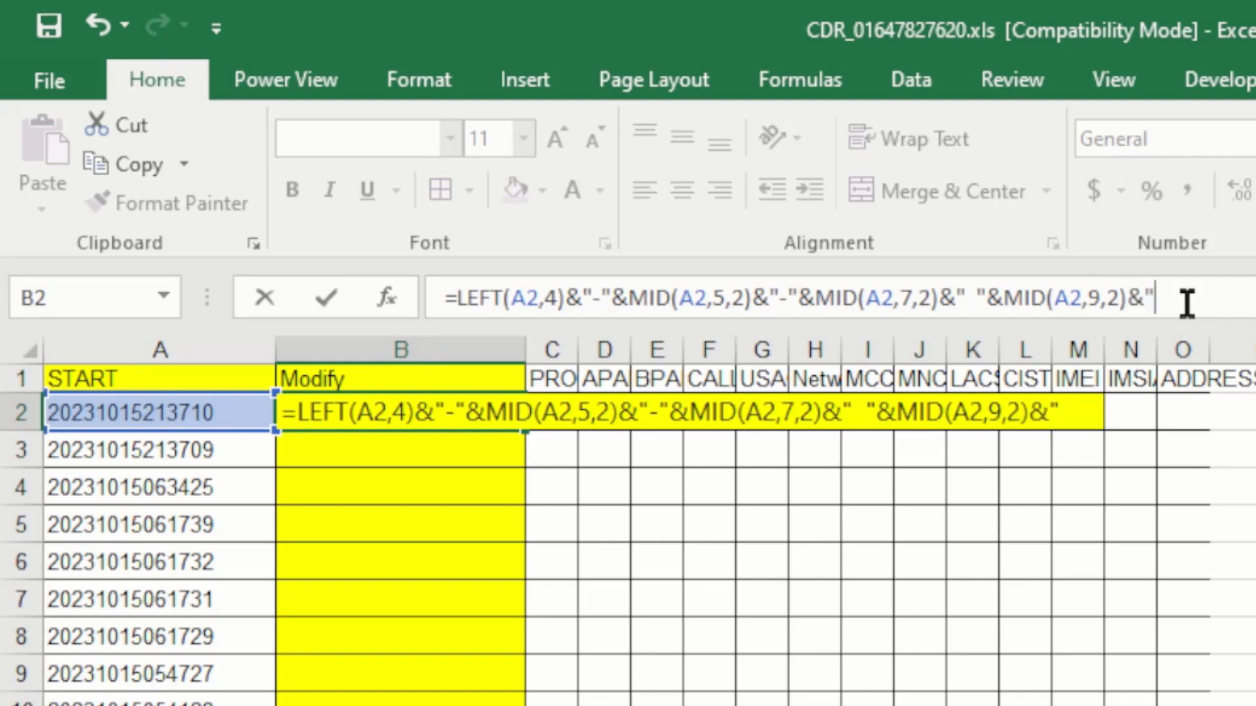
pyautogui.write(':"&')
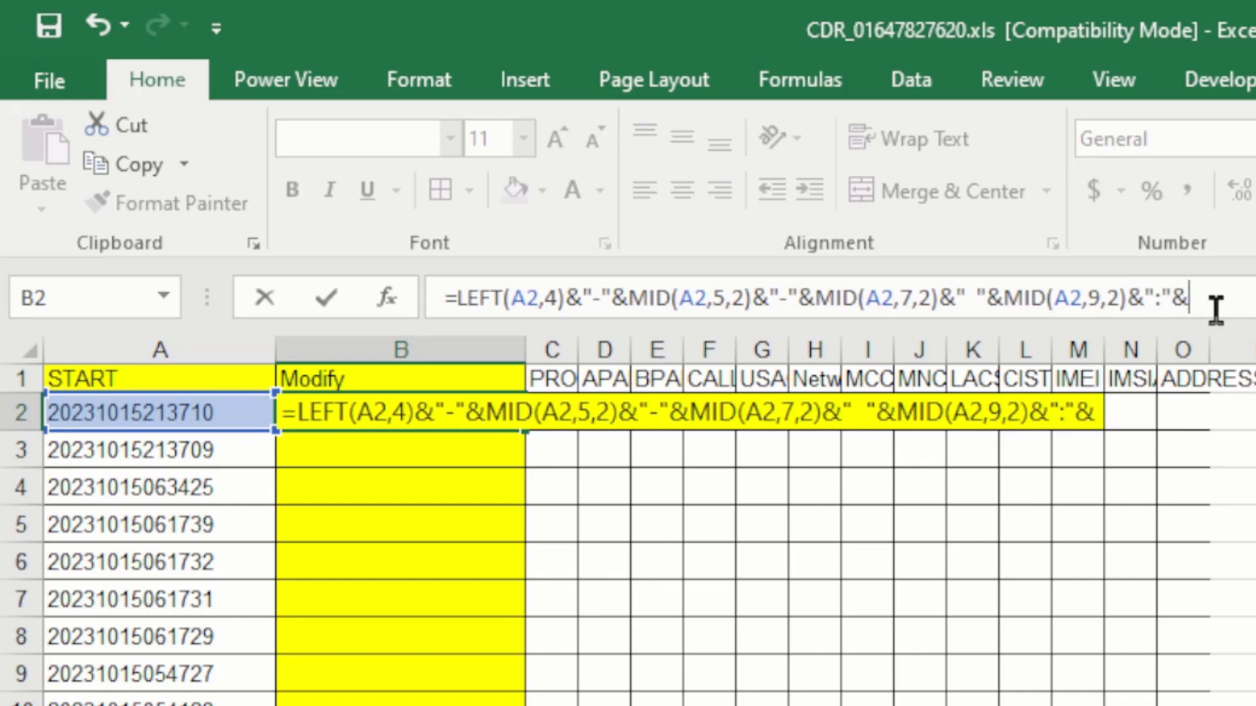
pyautogui.write('mid')
pyautogui.press('Tab')
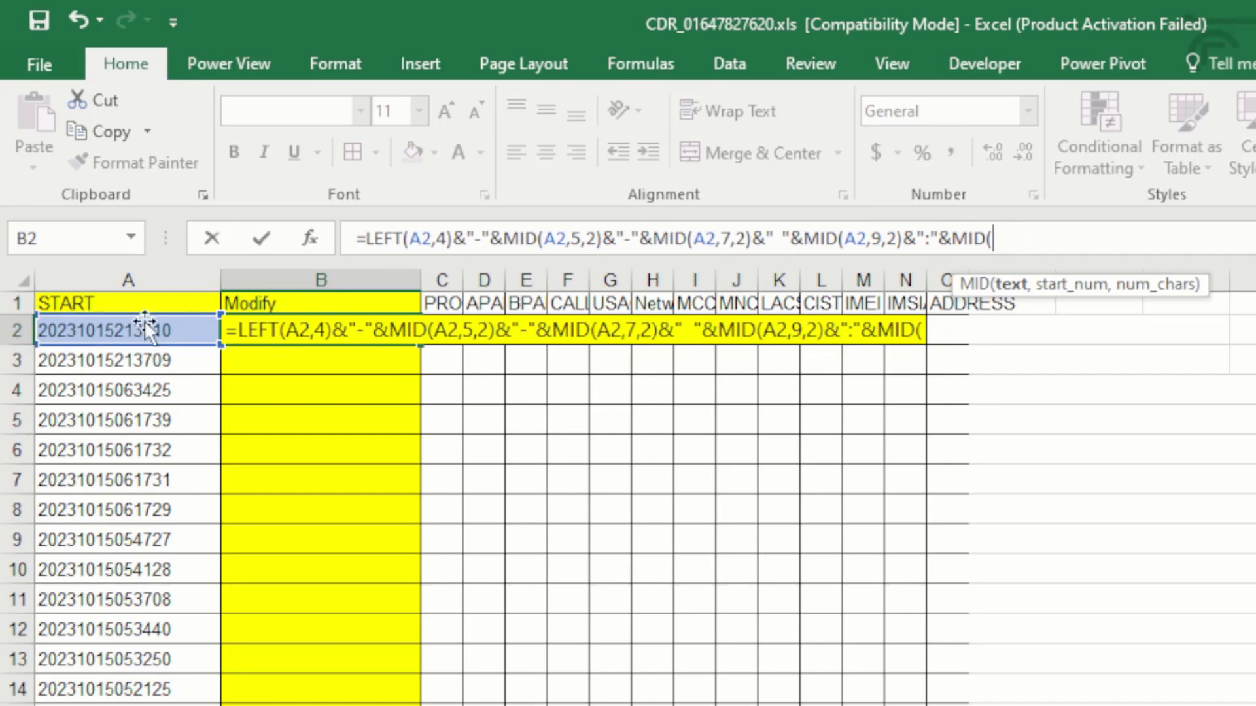
pyautogui.click(107, 330)
pyautogui.write(',')
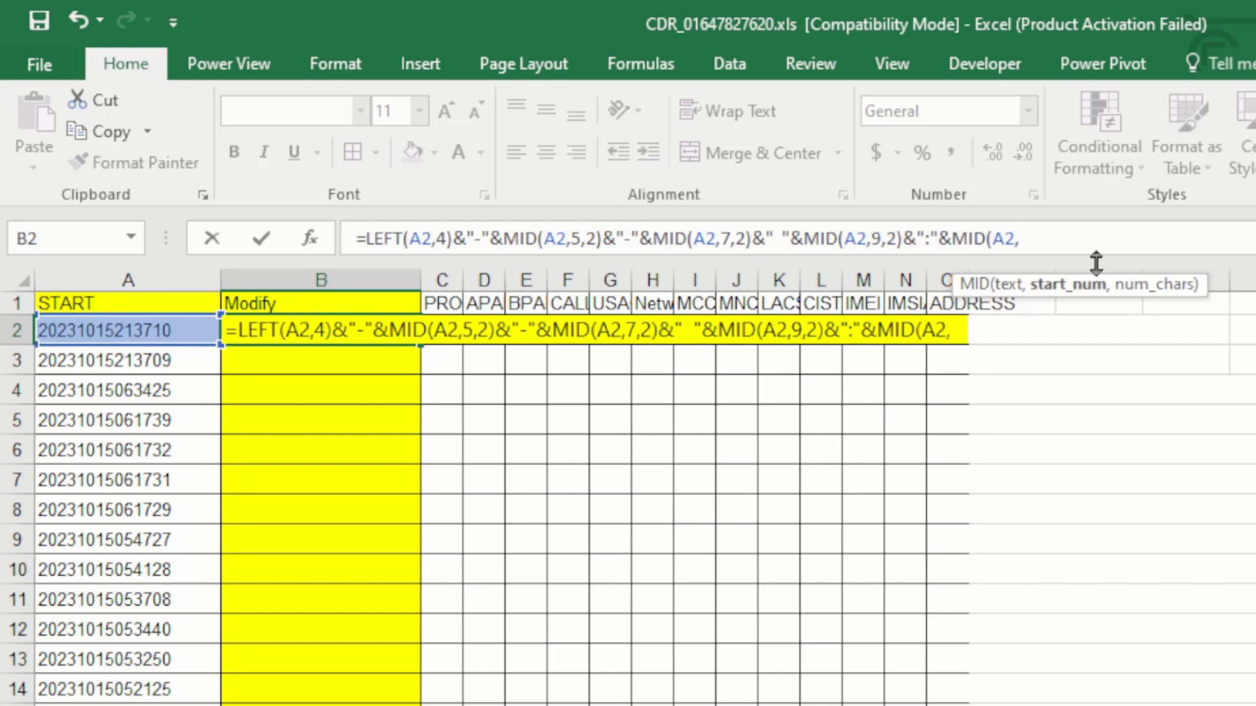
pyautogui.write('11')
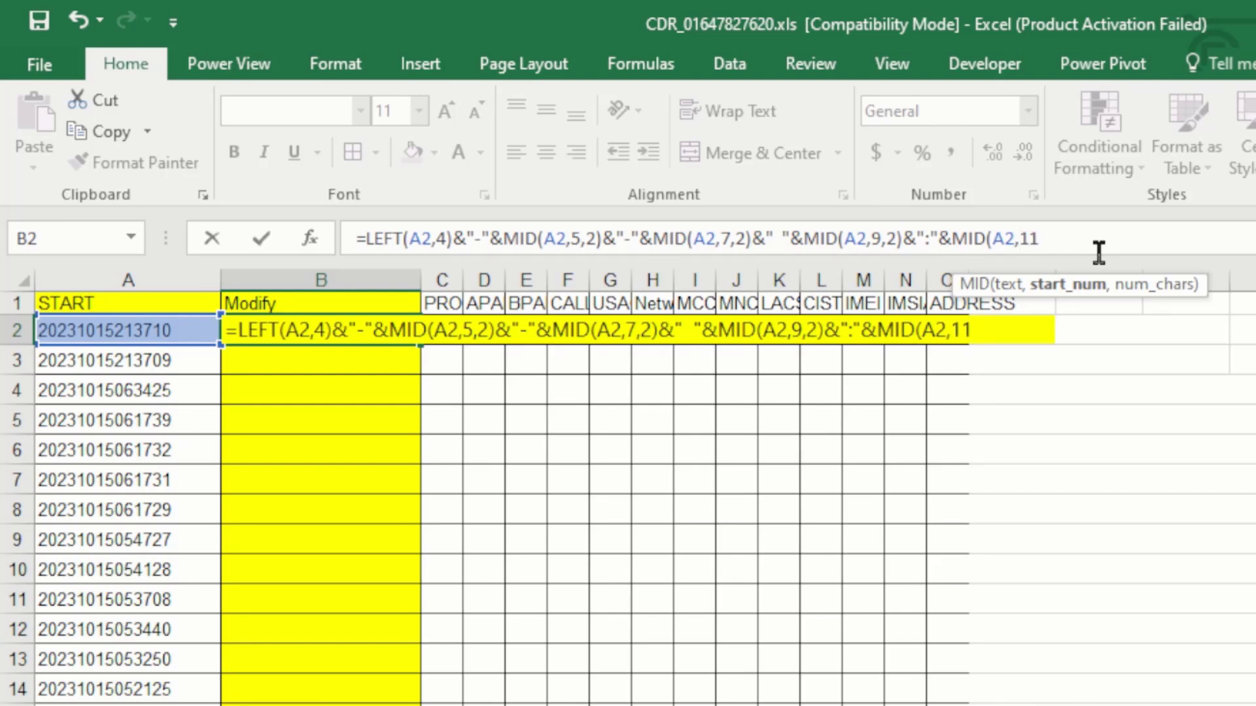
pyautogui.write(',')
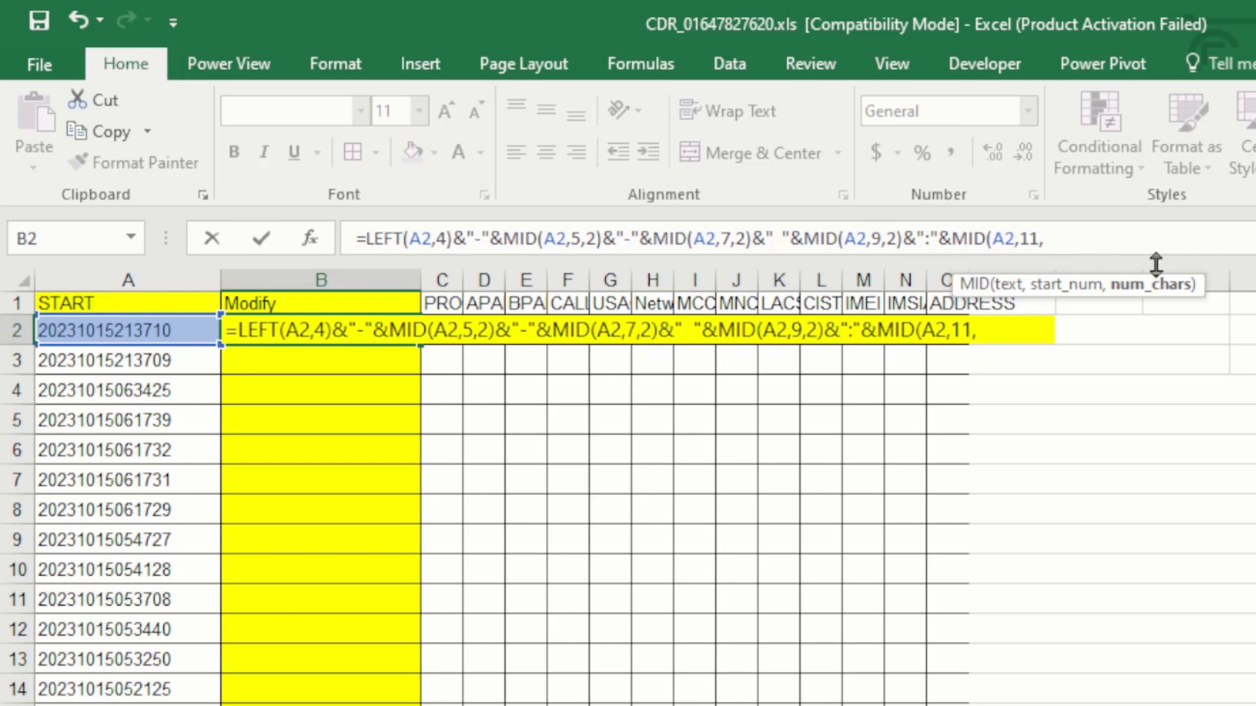
pyautogui.write('2)')
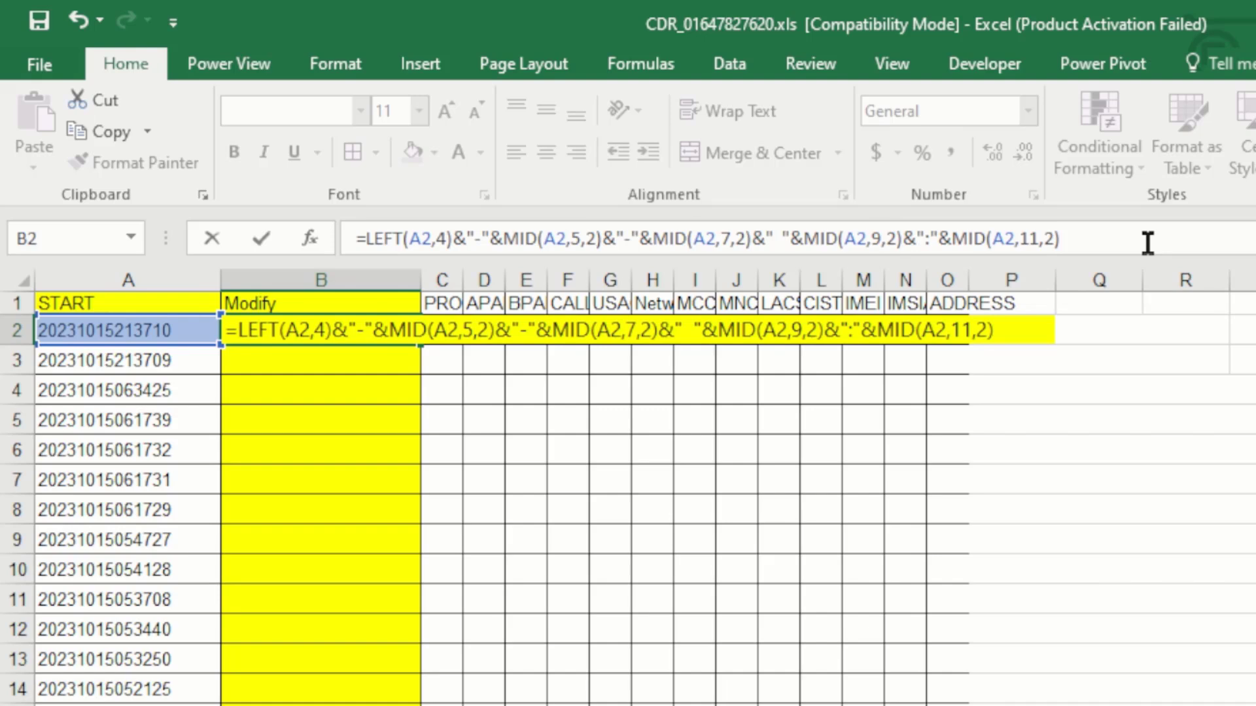
# Step: Complete the B2 formula with the colon-separated seconds by appending &":"&RIGHT(A2,2), and enter it
pyautogui.write('^')
pyautogui.press('BackSpace')
pyautogui.write('&":"^')
pyautogui.press('BackSpace')
pyautogui.write('^')
pyautogui.press('BackSpace')
pyautogui.write('&":"&')
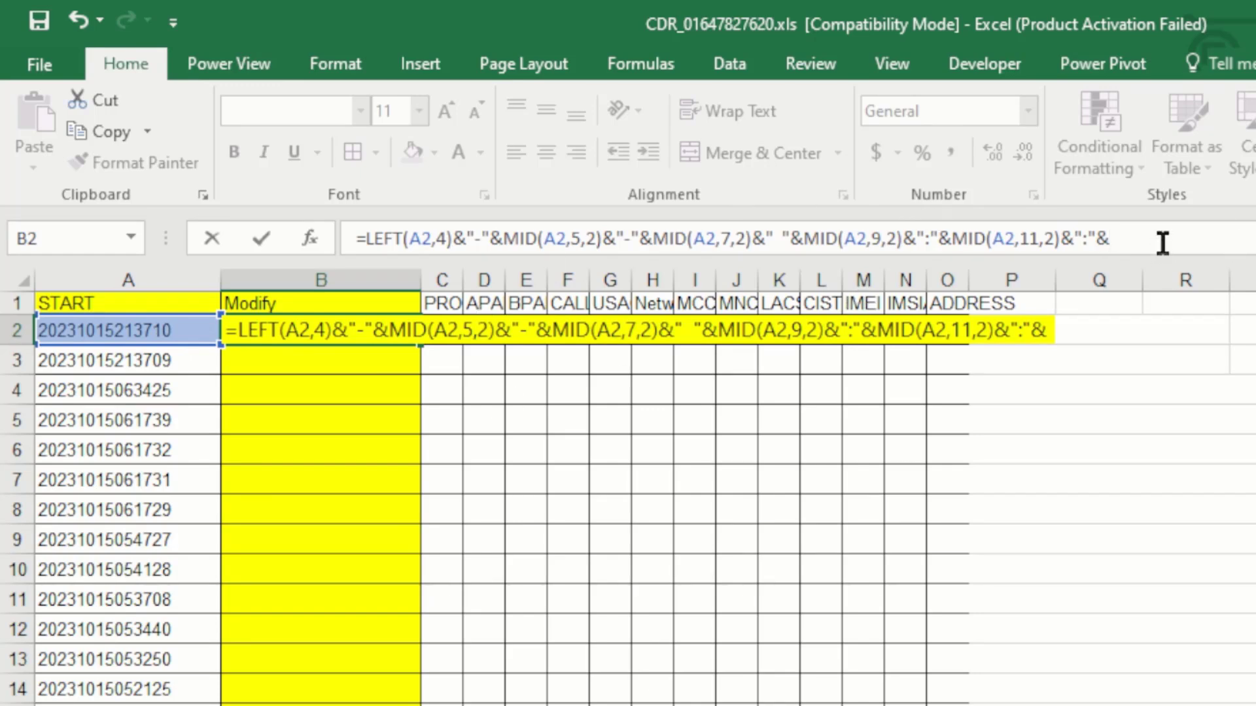
pyautogui.write('right')
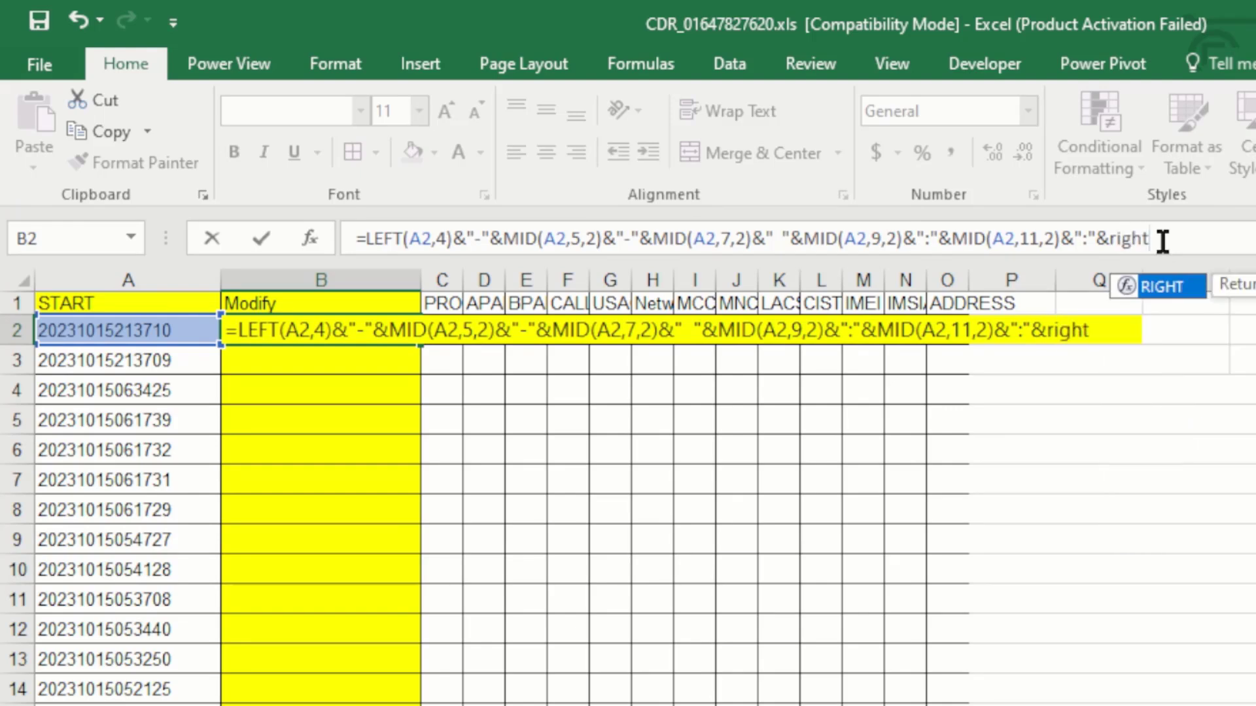
pyautogui.press('Tab')
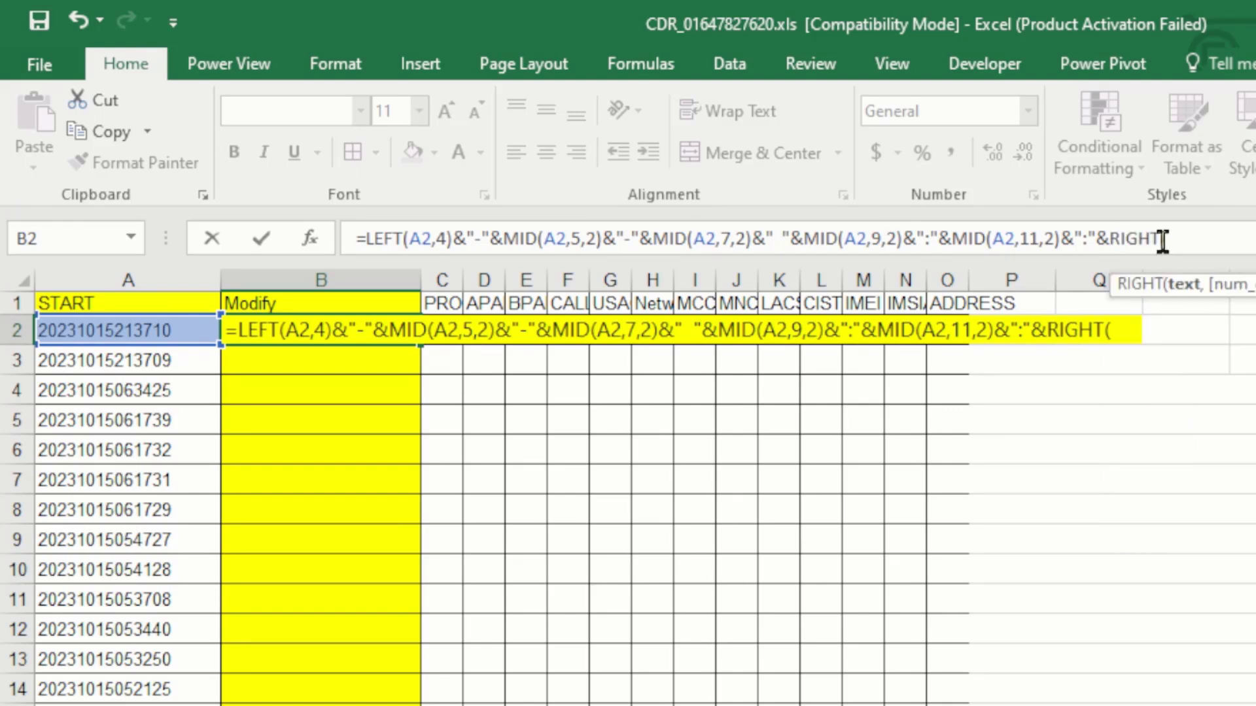
pyautogui.click(150, 332)
pyautogui.write(',')
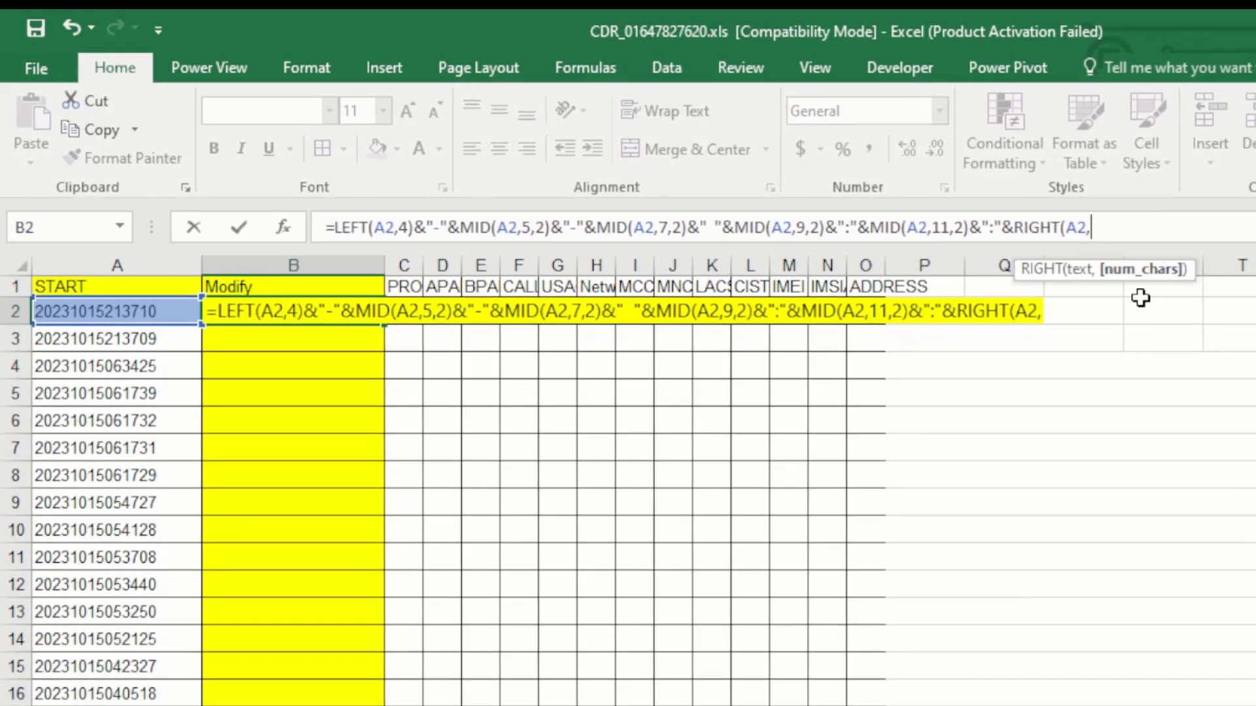
pyautogui.write('2)')
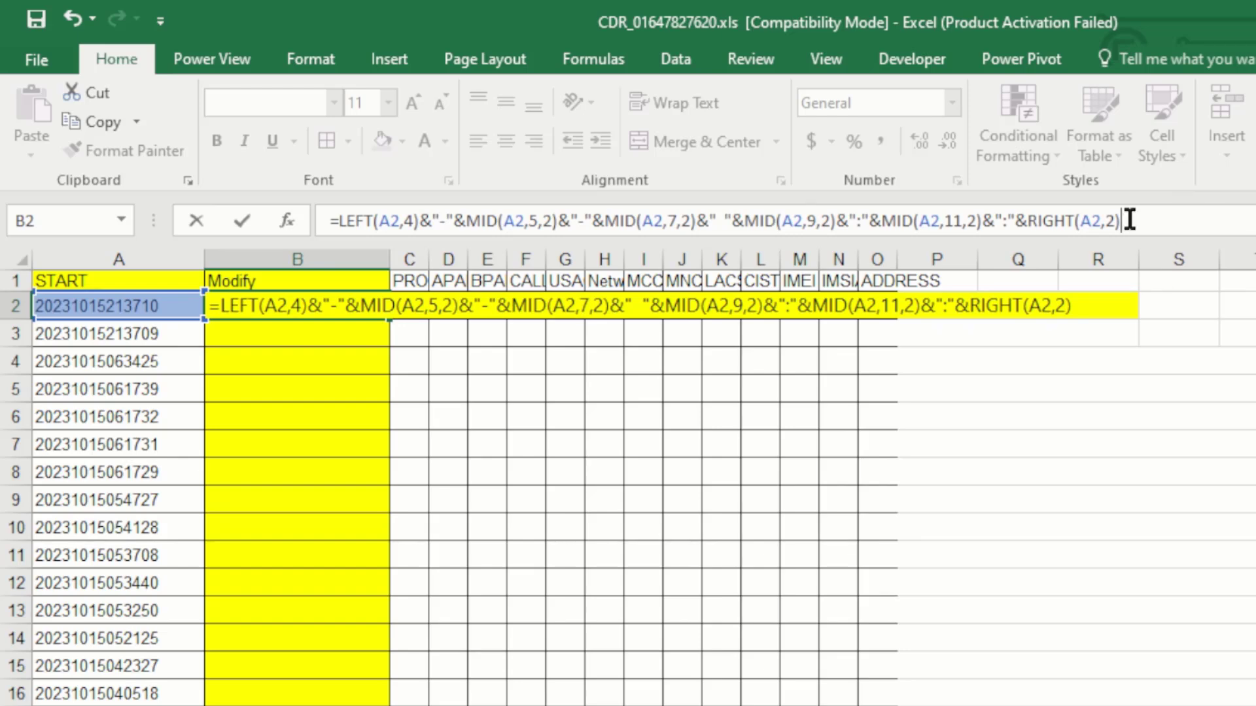
pyautogui.press('Return')
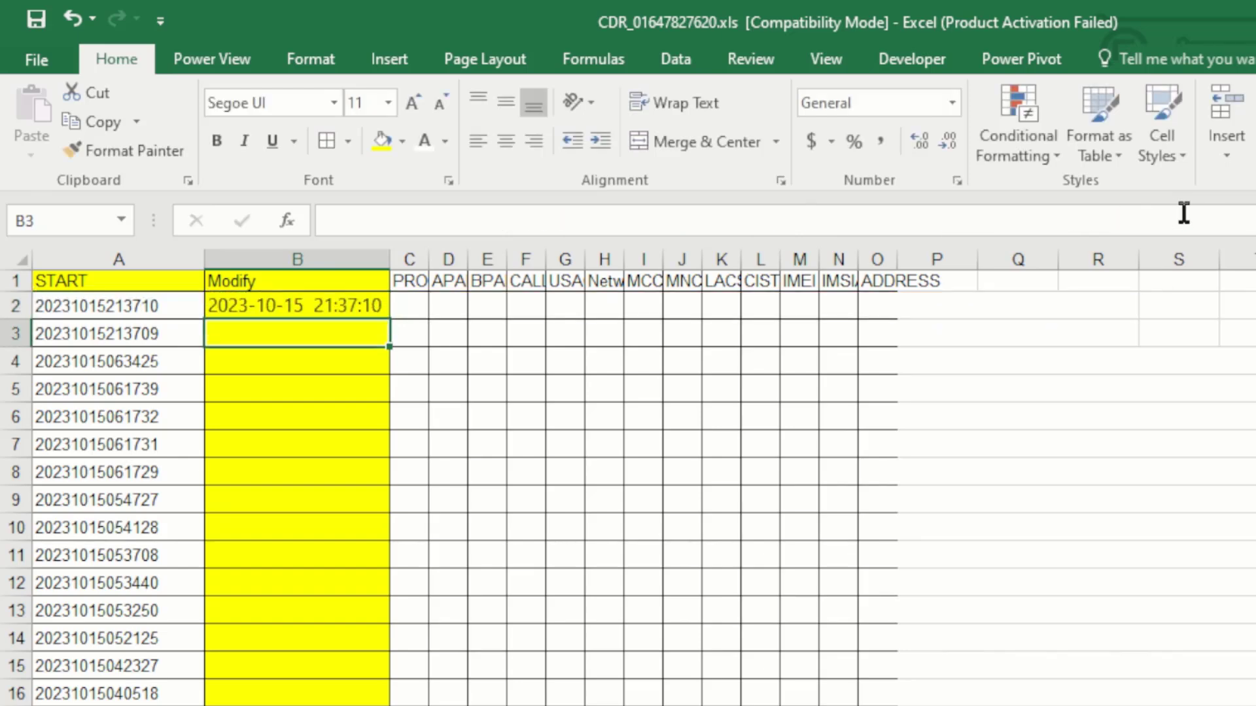
# Step: Fill the B2 formula down the Modify column for all START timestamps
pyautogui.click(244, 305)
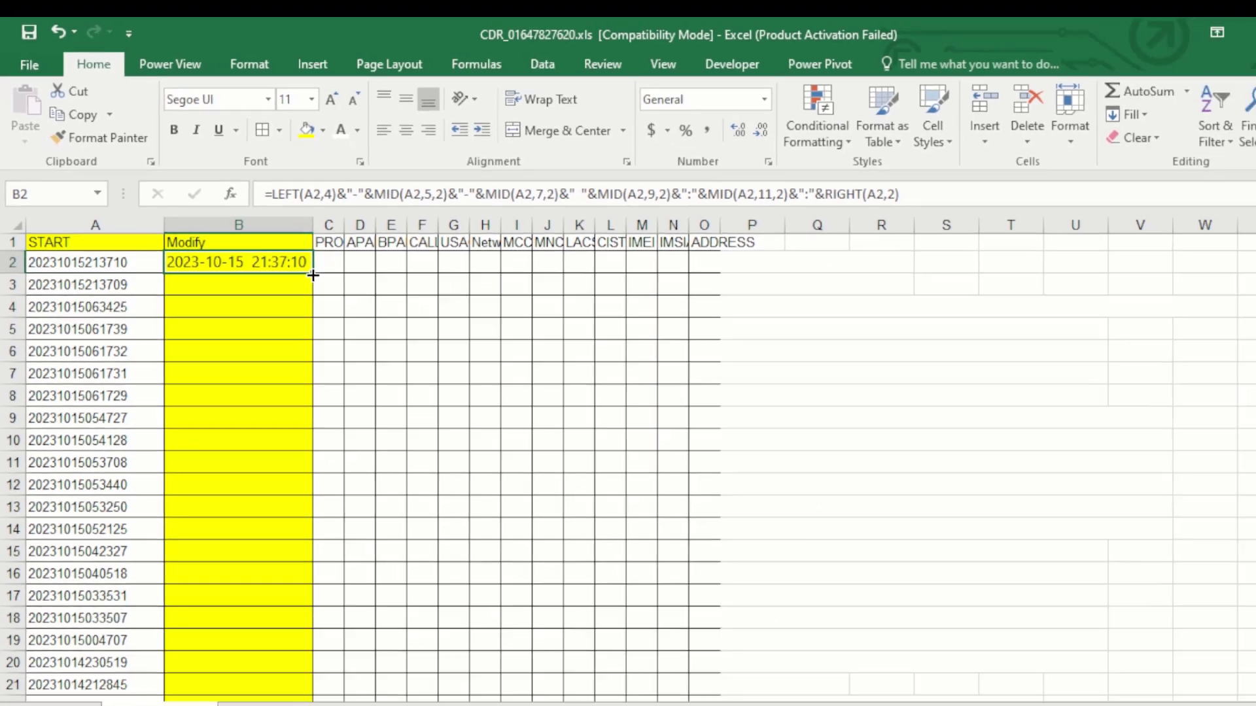
pyautogui.doubleClick(515, 420)
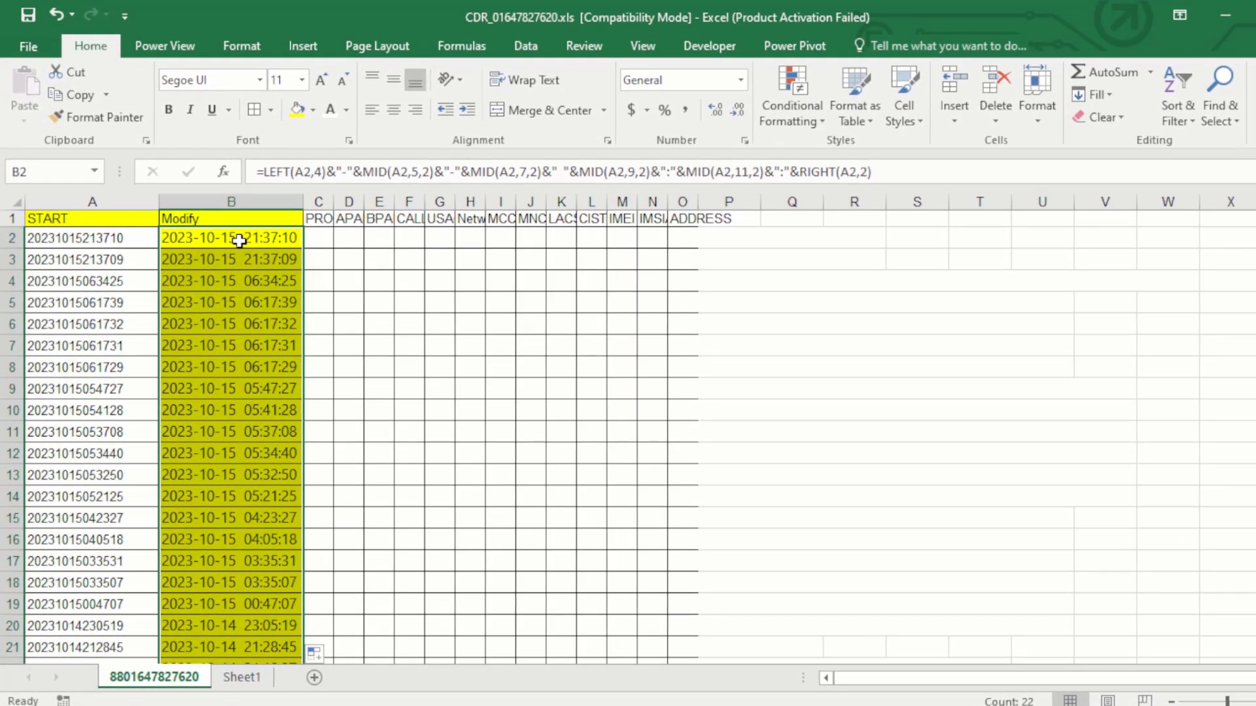
pyautogui.click(233, 253)
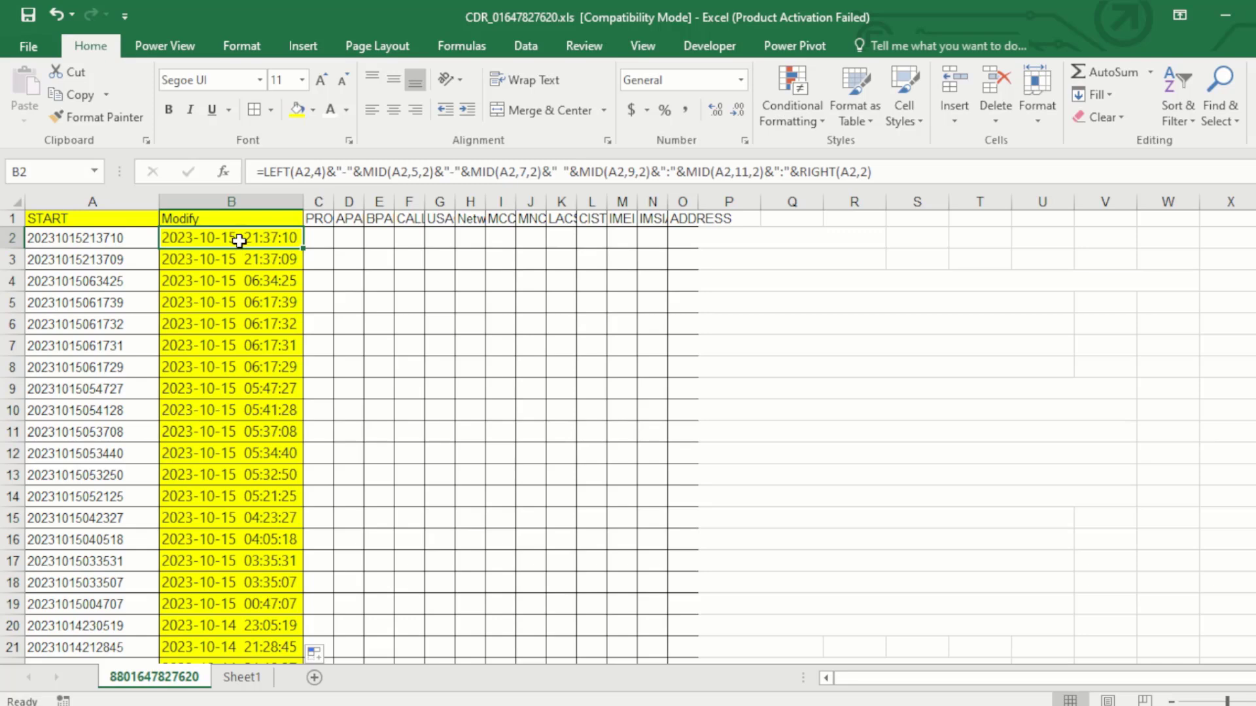
# Step: Compare the START and Modify values with the original and requested date-time formats in the browser comment
pyautogui.click(214, 282)
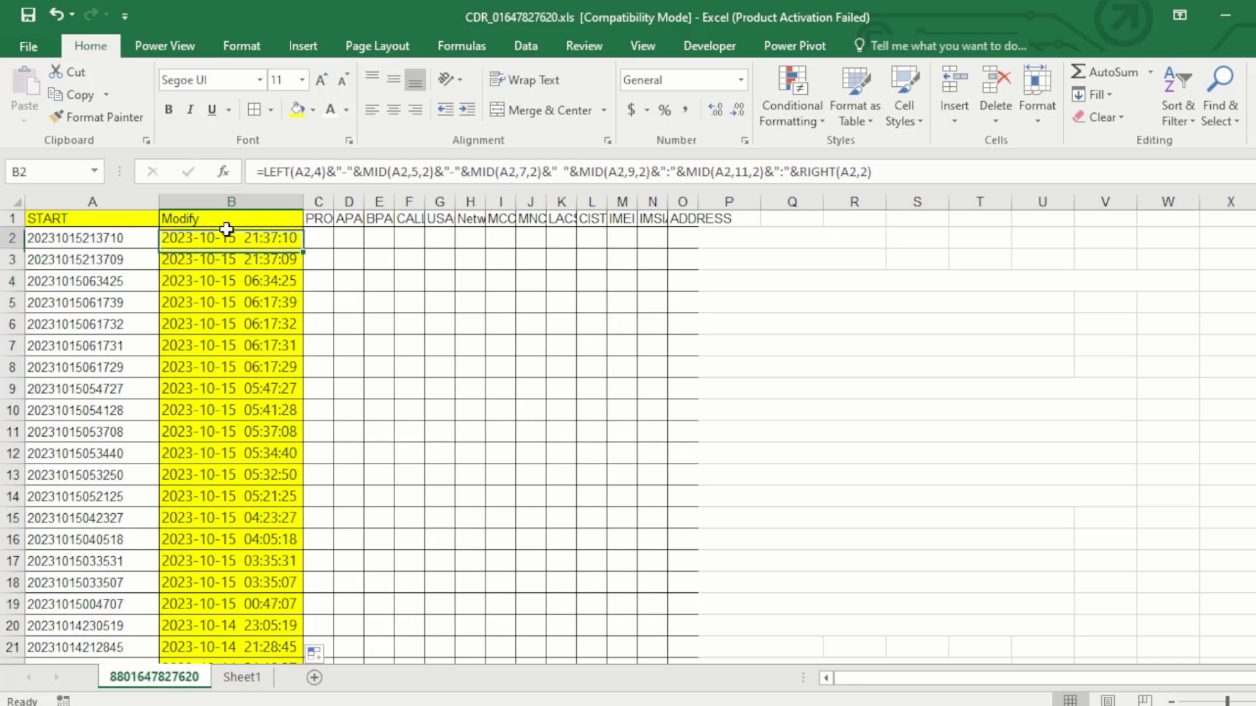
pyautogui.click(92, 257)
pyautogui.click(236, 235)
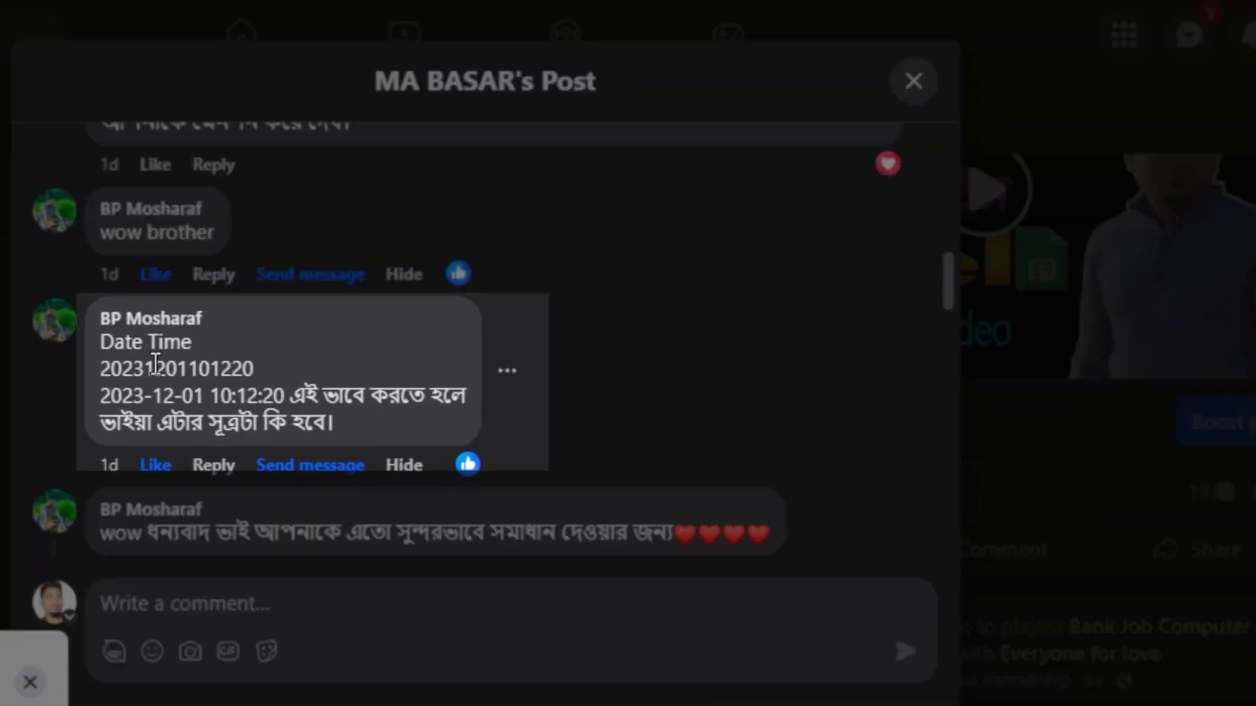
pyautogui.moveTo(101, 370); pyautogui.dragTo(255, 371)
pyautogui.moveTo(105, 396); pyautogui.dragTo(285, 396)
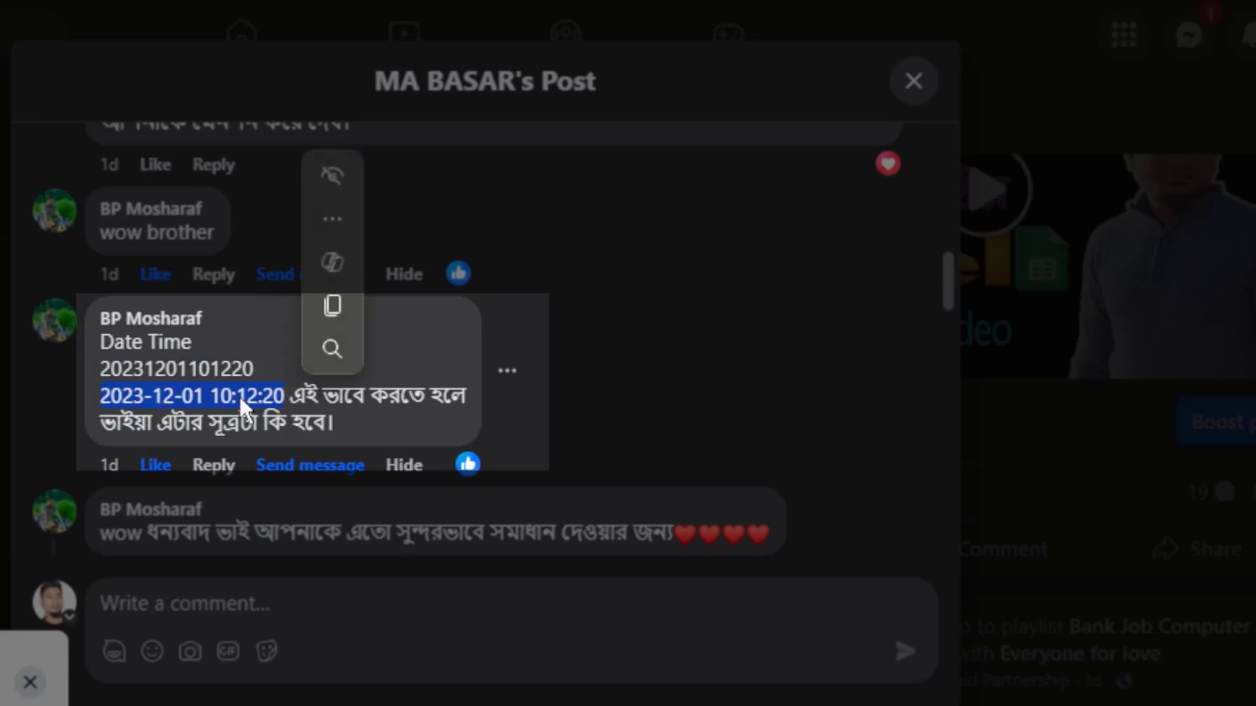